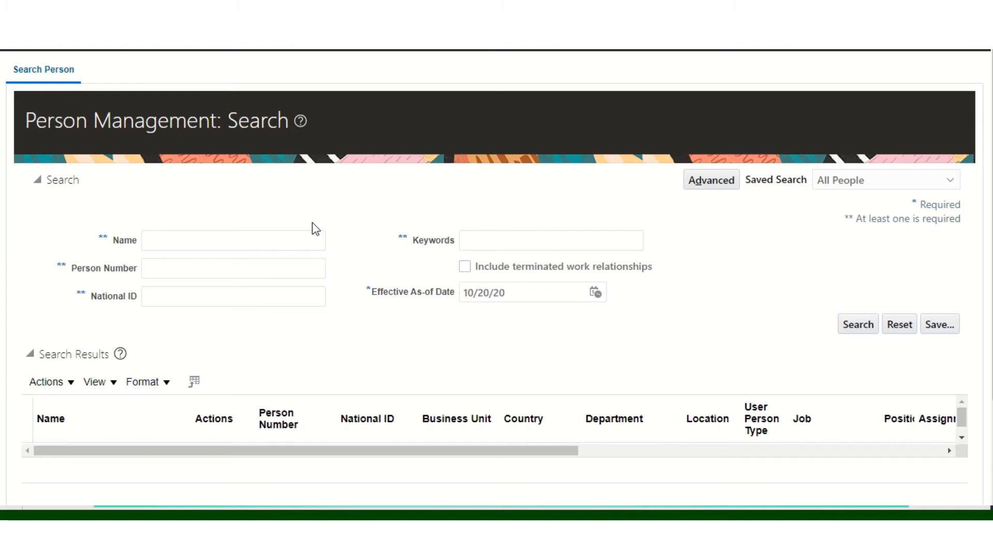
# - Open Person Management from the My Client Groups section
pyautogui.click(26, 55)
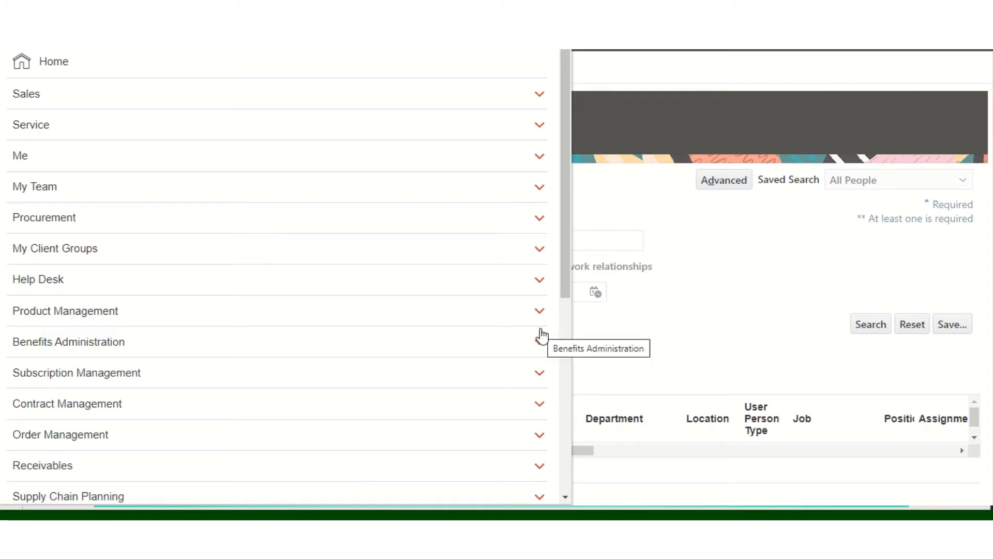
pyautogui.click(541, 250)
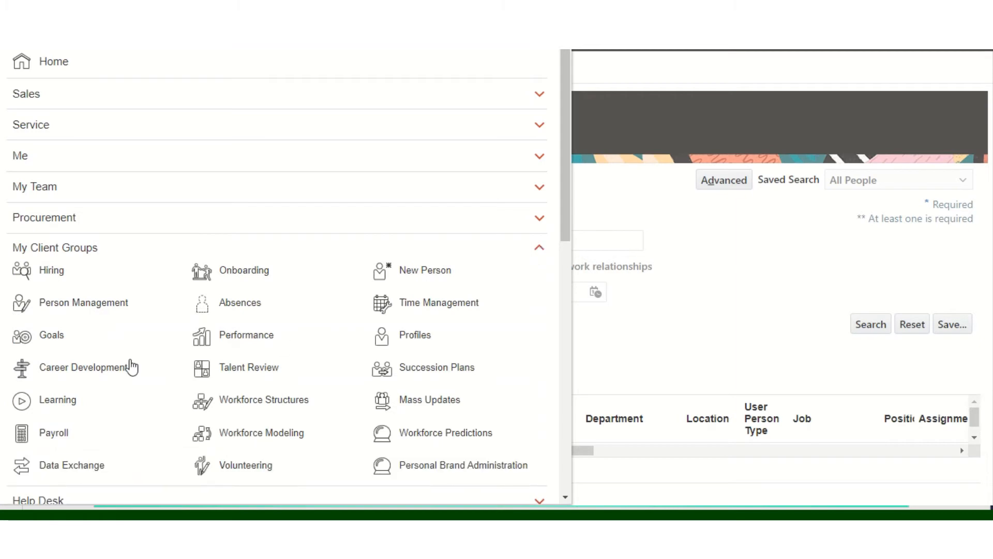
pyautogui.click(90, 302)
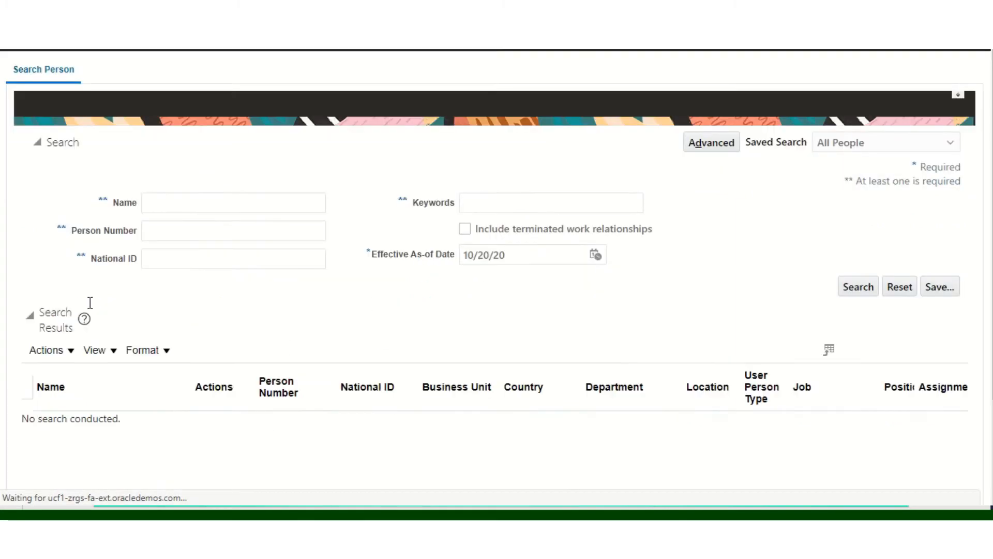
# - Search for the employee by first name and open the Malaysia-based employee's record
pyautogui.click(173, 242)
pyautogui.write('Man')
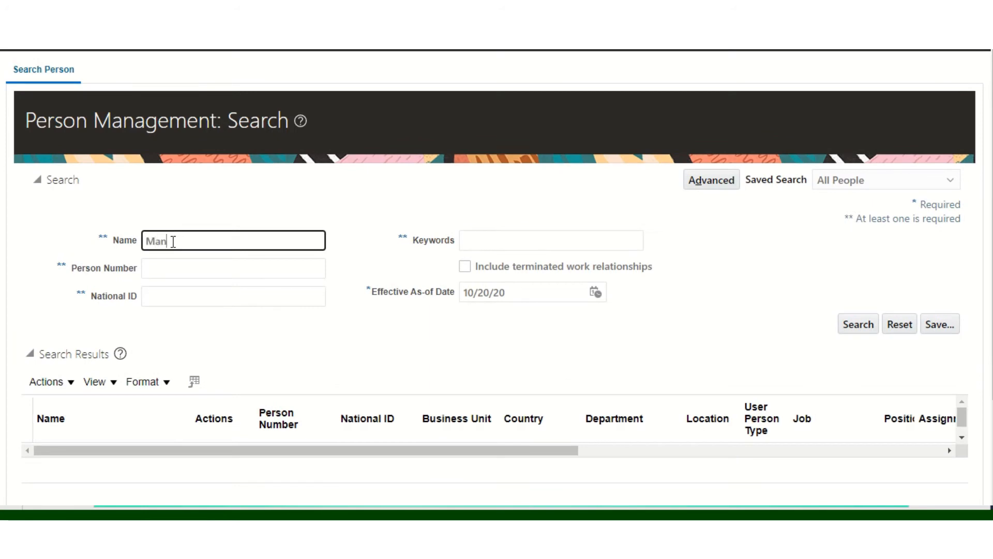
pyautogui.write('dy')
pyautogui.click(856, 331)
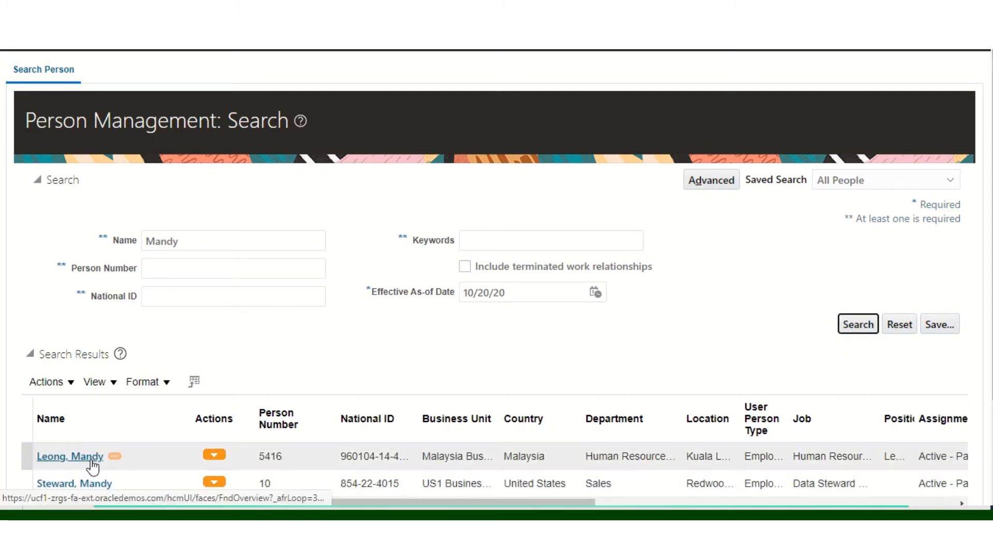
pyautogui.click(90, 458)
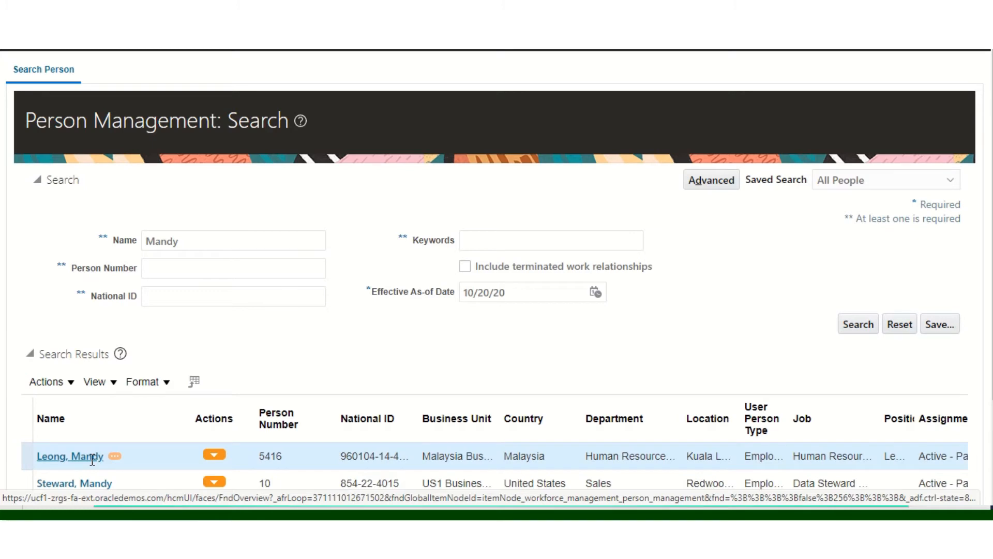
pyautogui.click(92, 457)
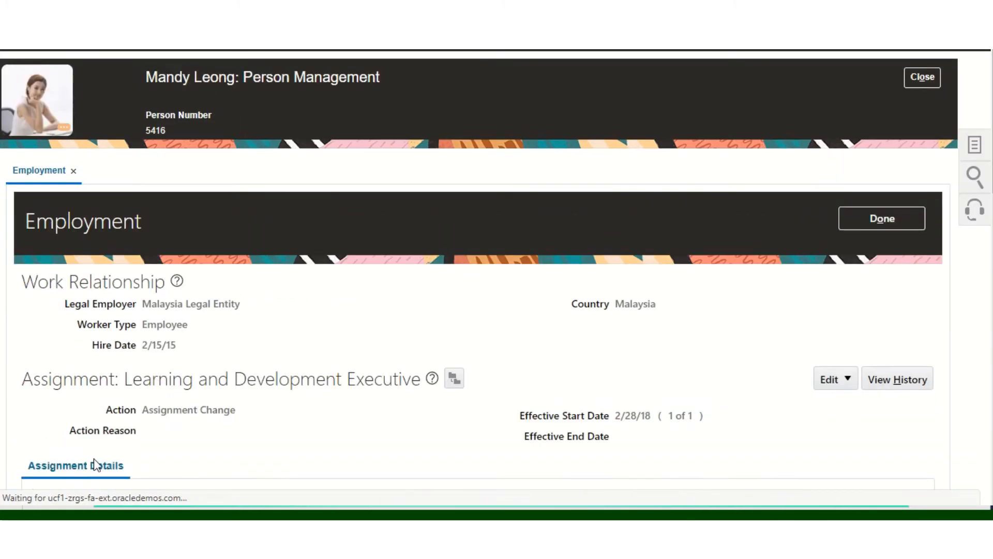
# - Open the employee's Person page and display the YourownPage extra information
pyautogui.click(975, 151)
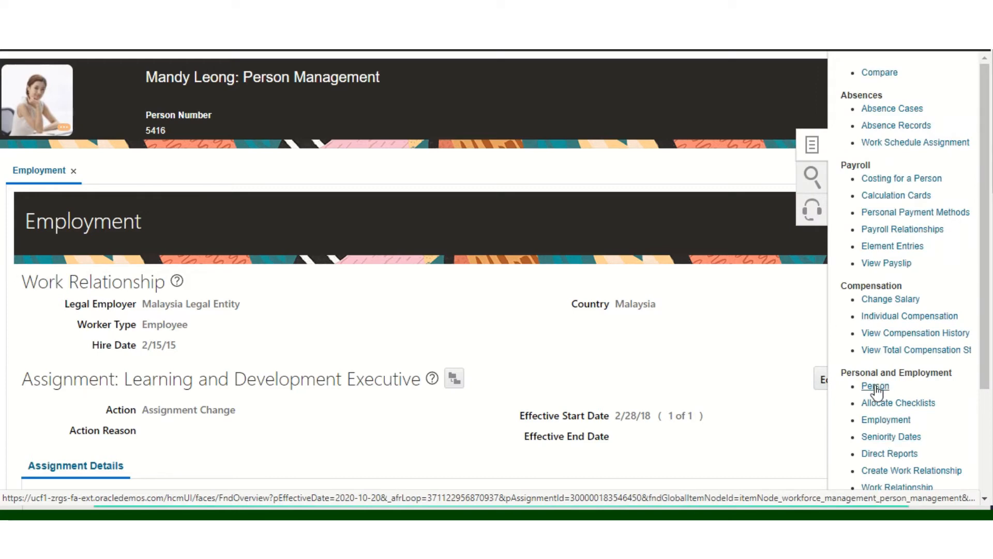
pyautogui.click(875, 385)
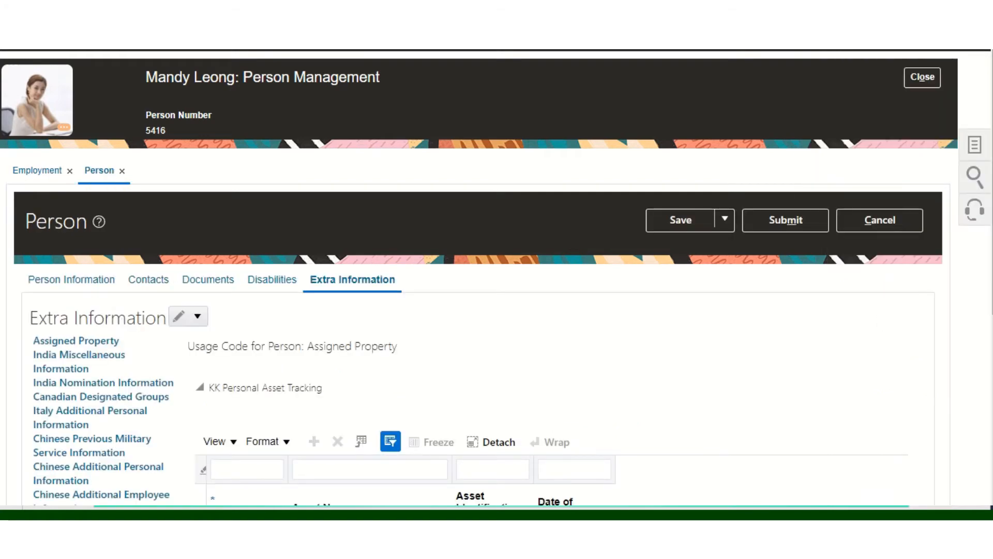
pyautogui.scroll(-5, 496, 279)
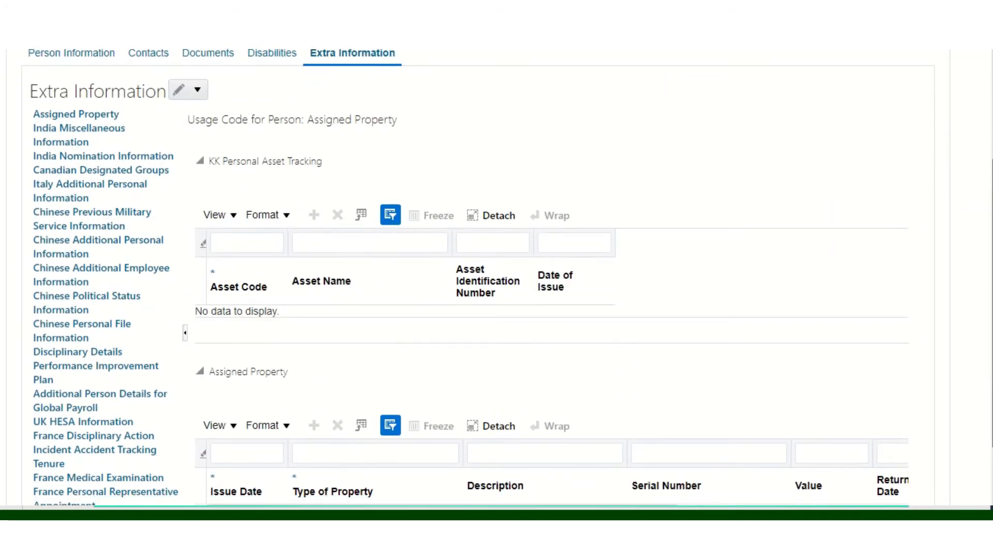
pyautogui.scroll(-2, 115, 464)
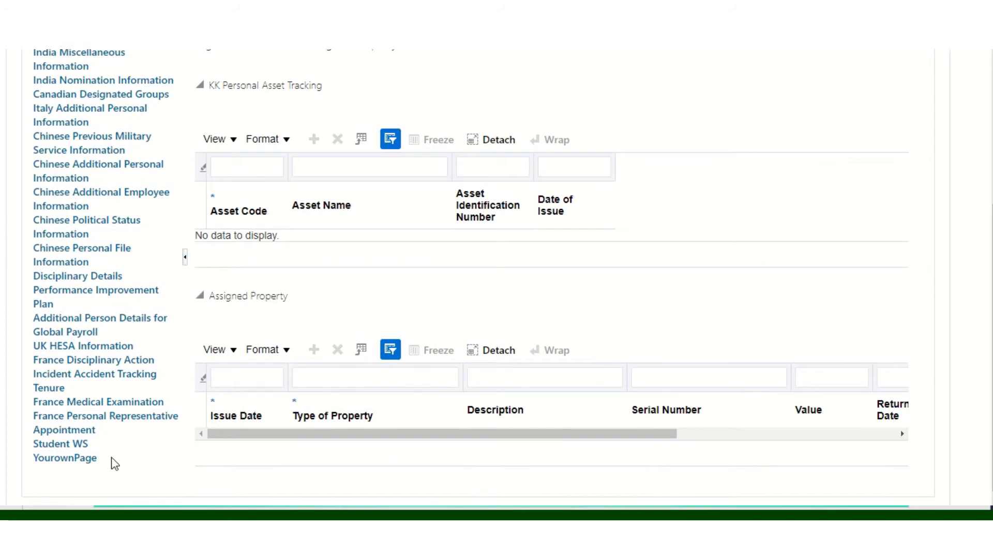
pyautogui.click(75, 458)
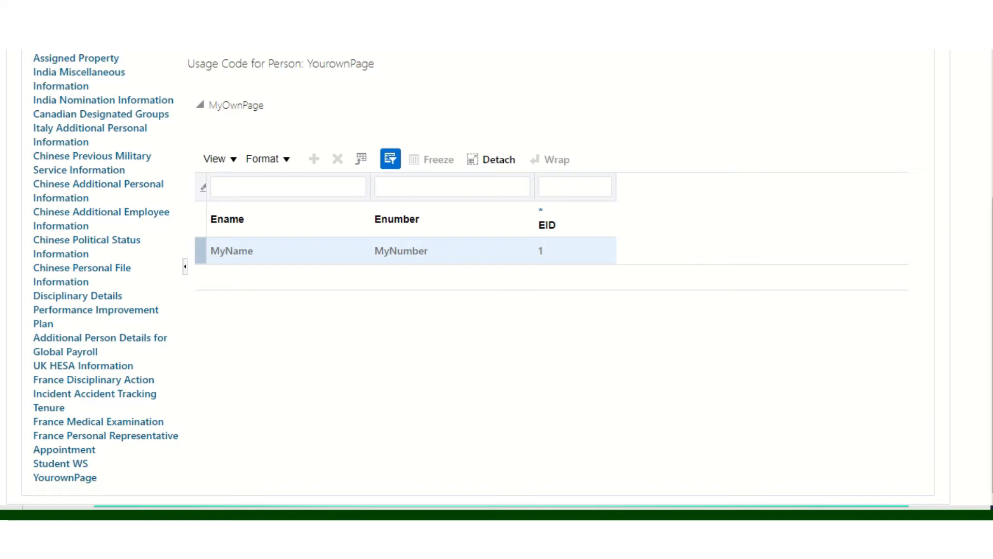
# - Go to Data Exchange under My Client Groups and open View Business Objects
pyautogui.scroll(5, 110, 104)
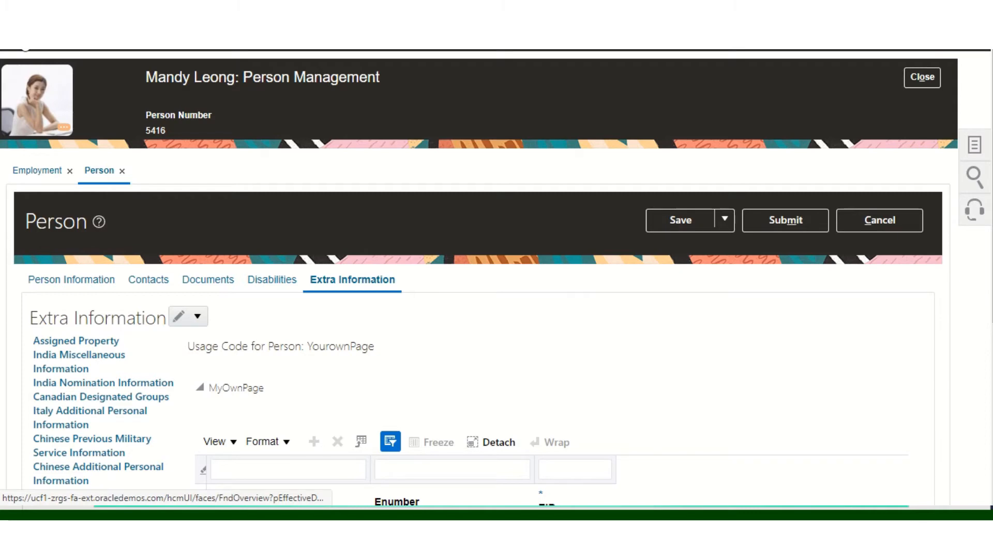
pyautogui.click(24, 39)
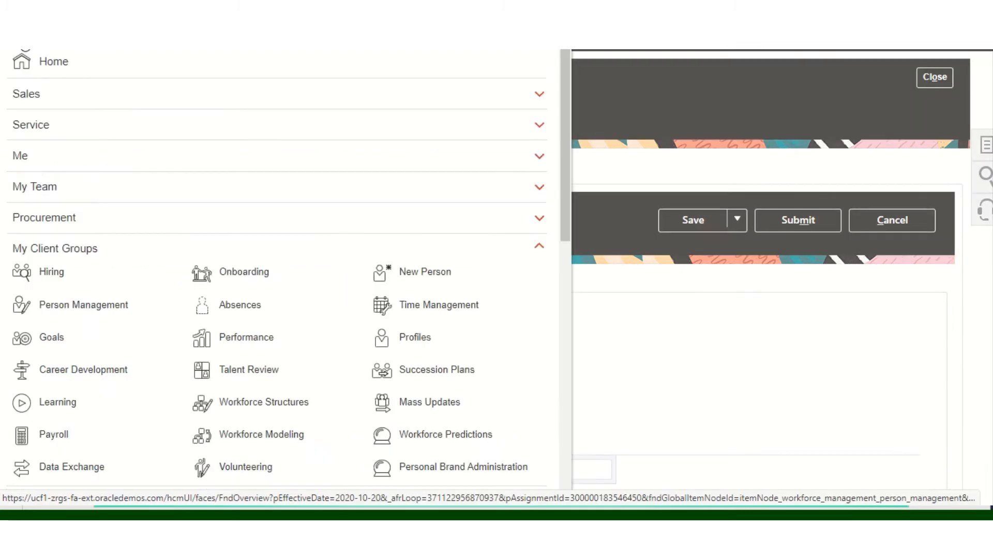
pyautogui.click(57, 467)
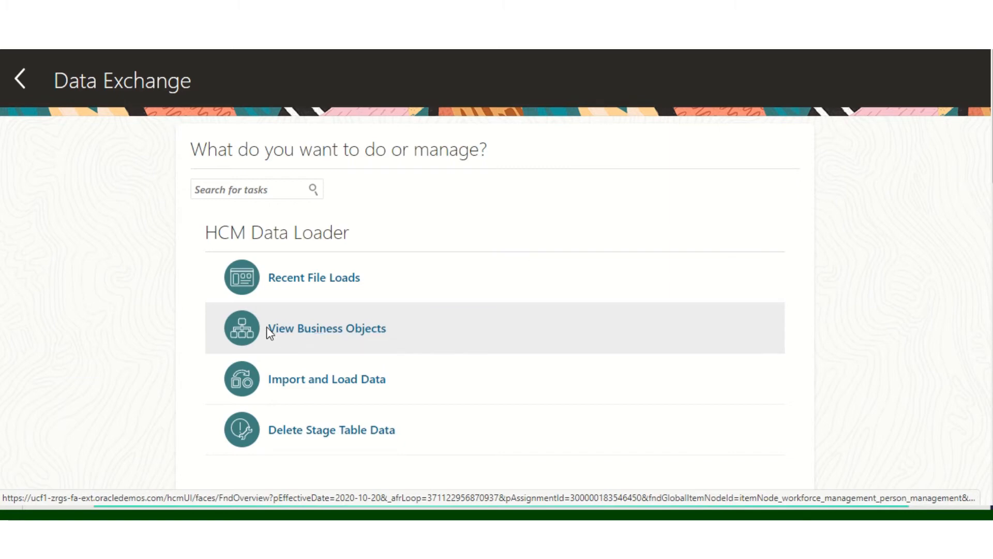
pyautogui.click(297, 328)
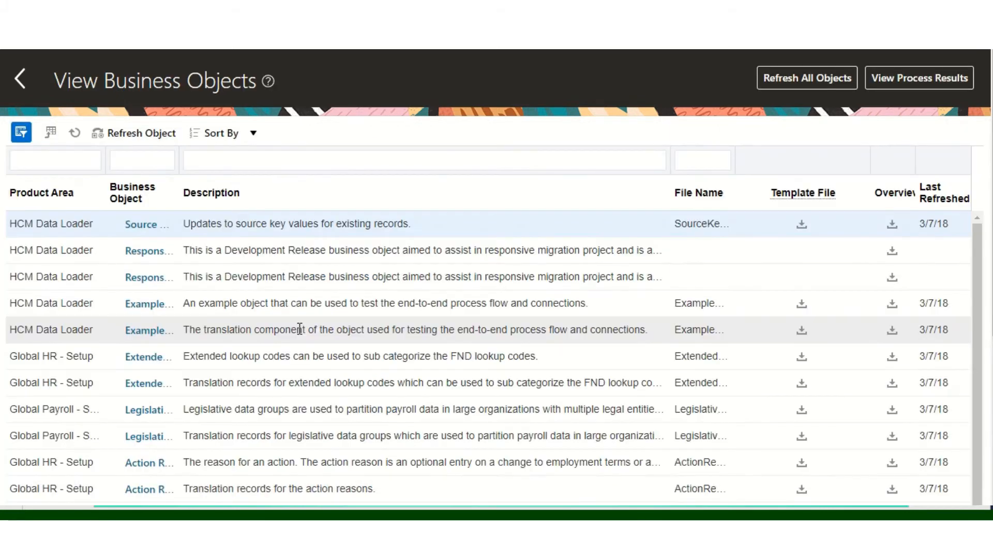
# - Filter the business objects by Worker and download the Worker object's template file
pyautogui.click(145, 160)
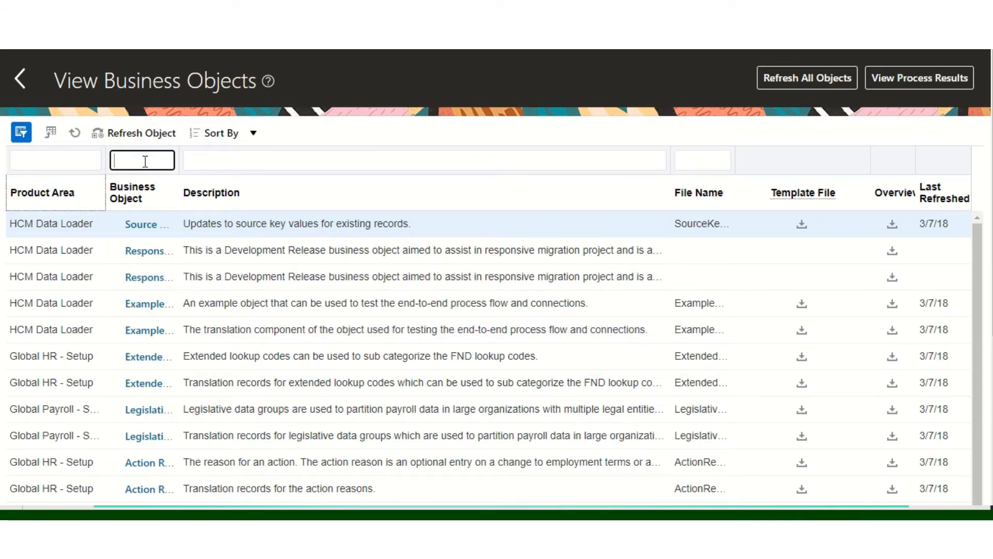
pyautogui.write('Worker')
pyautogui.press('Return')
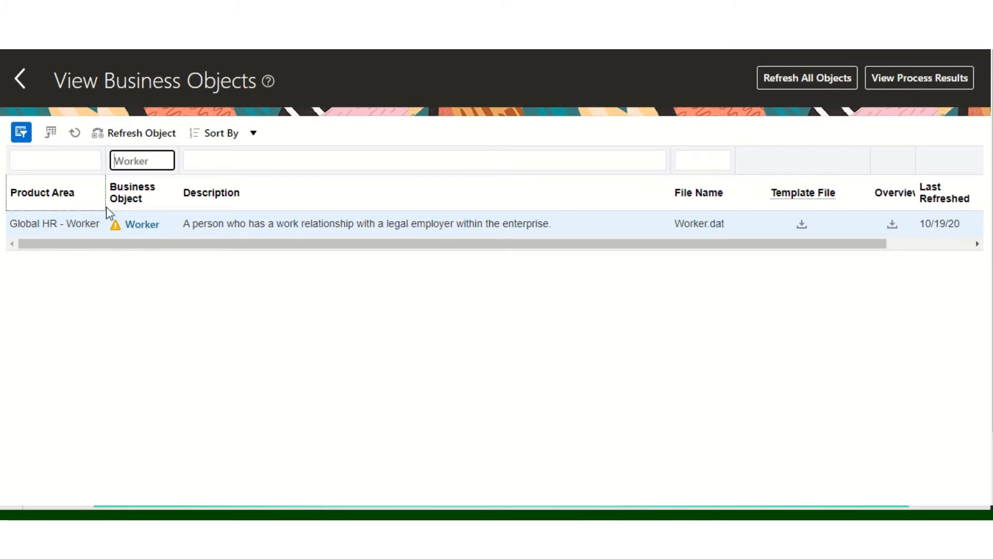
pyautogui.click(803, 228)
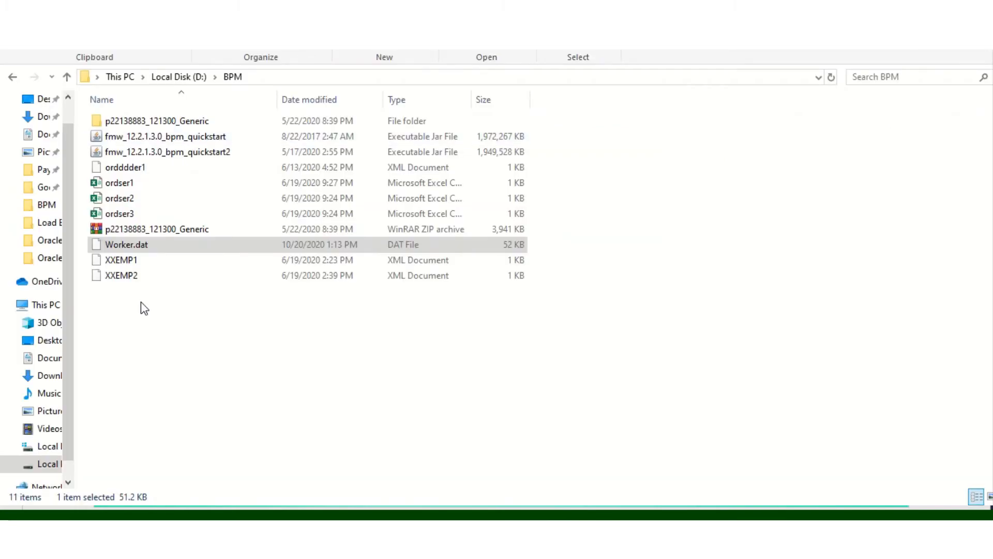
# - Open Worker.dat from the BPM folder and examine its METADATA lines, including Worker, PersonAddress, PersonName and WorkerExtraInfo
pyautogui.click(127, 247)
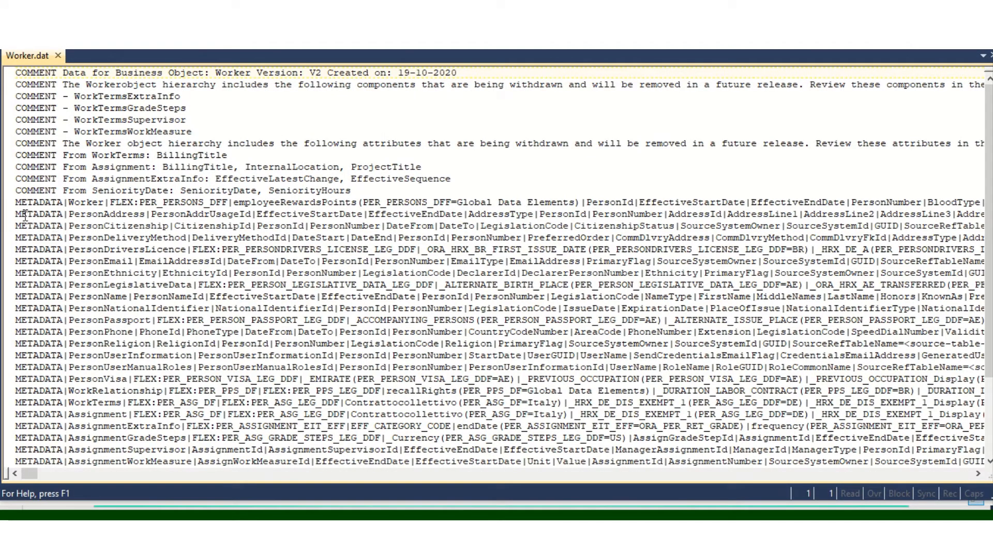
pyautogui.moveTo(16, 202); pyautogui.dragTo(106, 202)
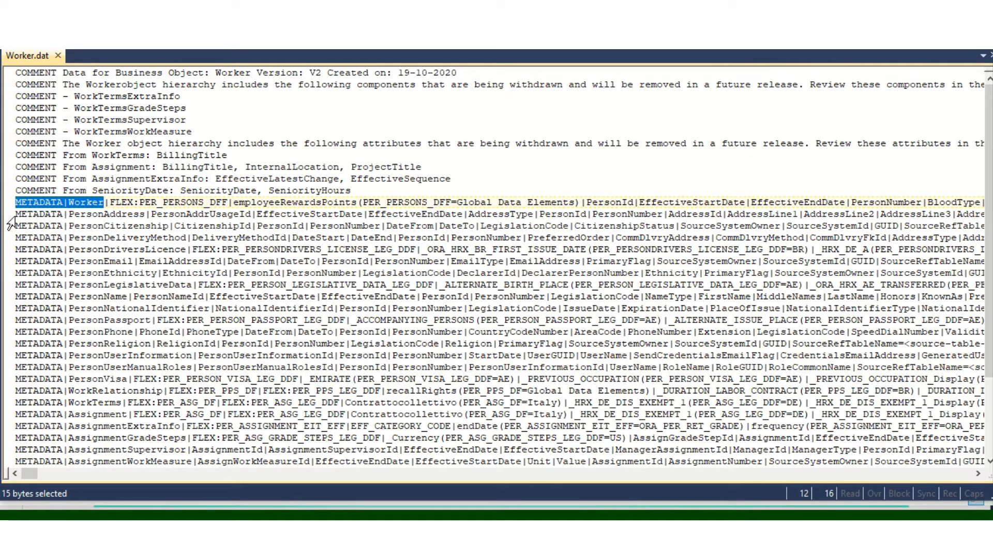
pyautogui.moveTo(17, 214); pyautogui.dragTo(145, 217)
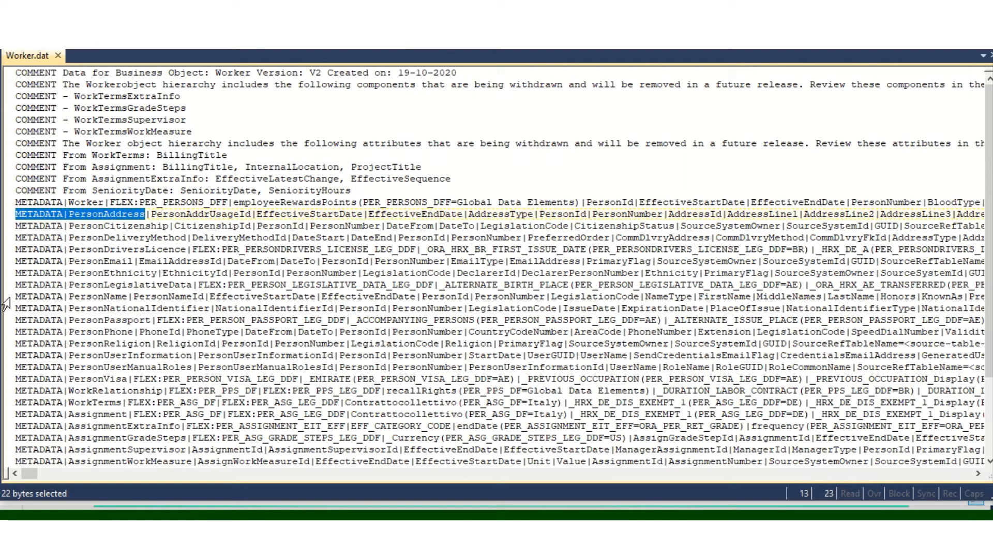
pyautogui.moveTo(17, 295); pyautogui.dragTo(174, 296)
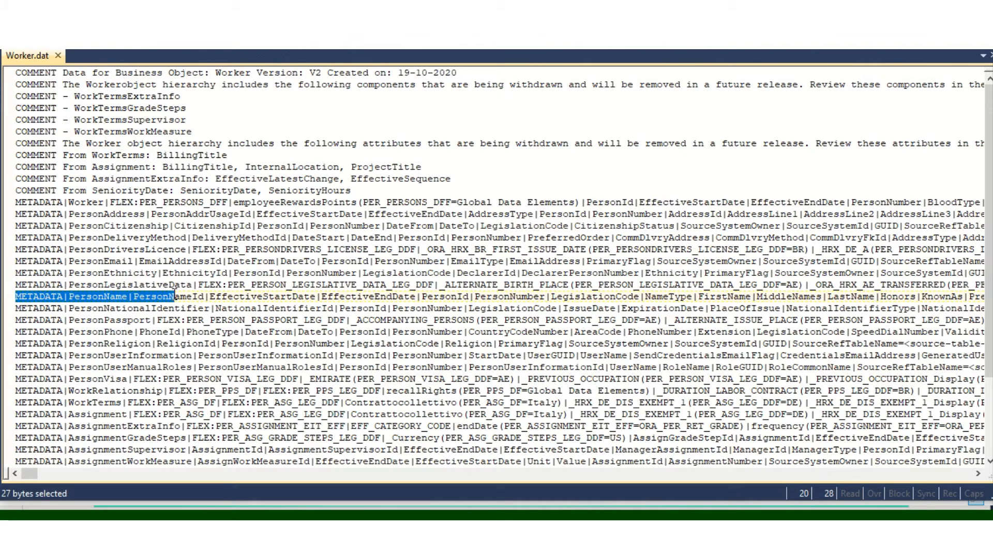
pyautogui.click(105, 367)
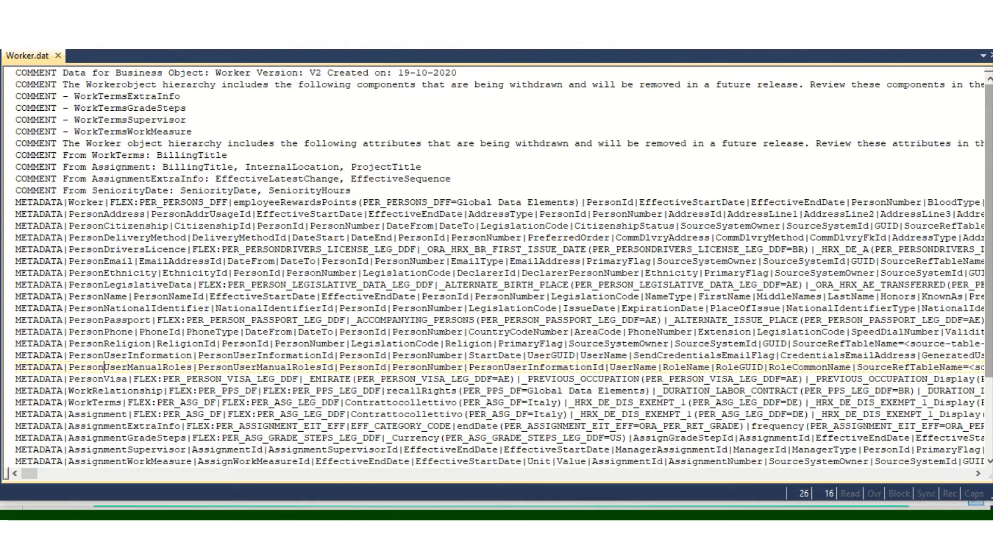
pyautogui.moveTo(990, 195); pyautogui.dragTo(990, 261)
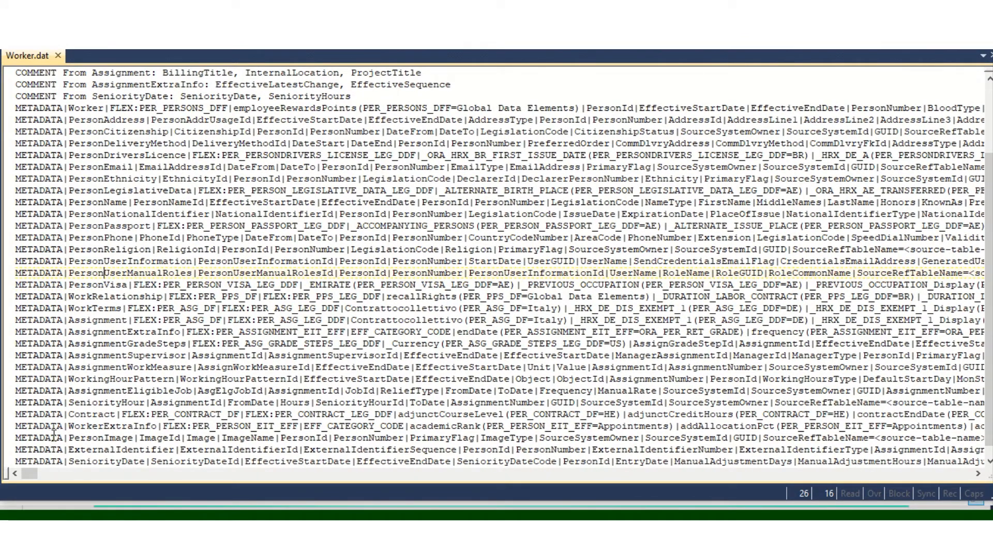
pyautogui.moveTo(15, 426); pyautogui.dragTo(157, 430)
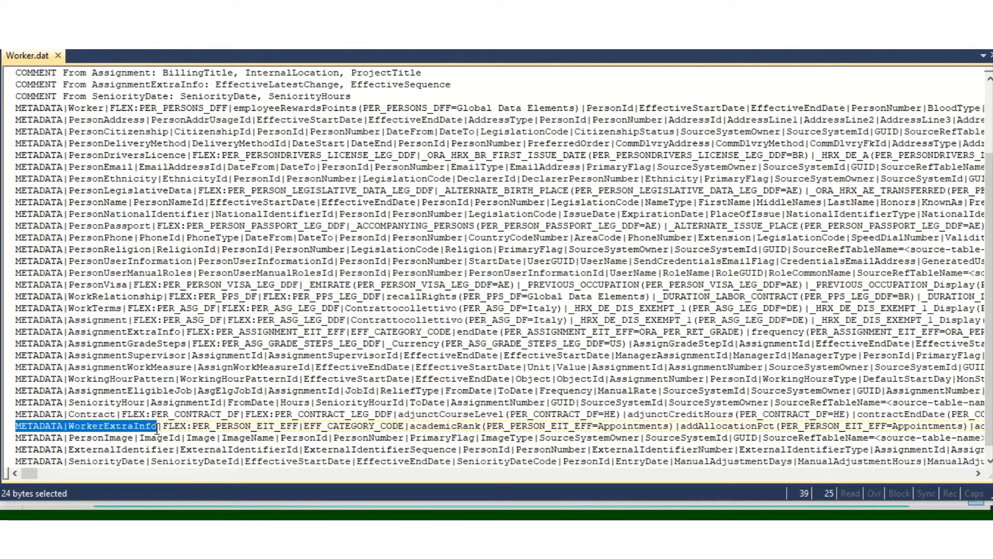
# - Delete all comment and METADATA lines above the WorkerExtraInfo line in Worker.dat
pyautogui.click(17, 425)
pyautogui.hotkey('shift', 'Up')
pyautogui.hotkey('shift', 'Up')
pyautogui.hotkey('shift', 'Up')
pyautogui.hotkey('shift', 'Up')
pyautogui.hotkey('shift', 'Up')
pyautogui.hotkey('shift', 'Up')
pyautogui.hotkey('shift', 'Up')
pyautogui.hotkey('shift', 'Up')
pyautogui.hotkey('shift', 'Up')
pyautogui.hotkey('shift', 'Up')
pyautogui.hotkey('shift', 'Up')
pyautogui.hotkey('shift', 'Up')
pyautogui.hotkey('shift', 'Up')
pyautogui.hotkey('shift', 'Up')
pyautogui.hotkey('shift', 'Up')
pyautogui.hotkey('shift', 'Up')
pyautogui.hotkey('shift', 'Up')
pyautogui.hotkey('shift', 'Up')
pyautogui.hotkey('shift', 'Up')
pyautogui.hotkey('shift', 'Up')
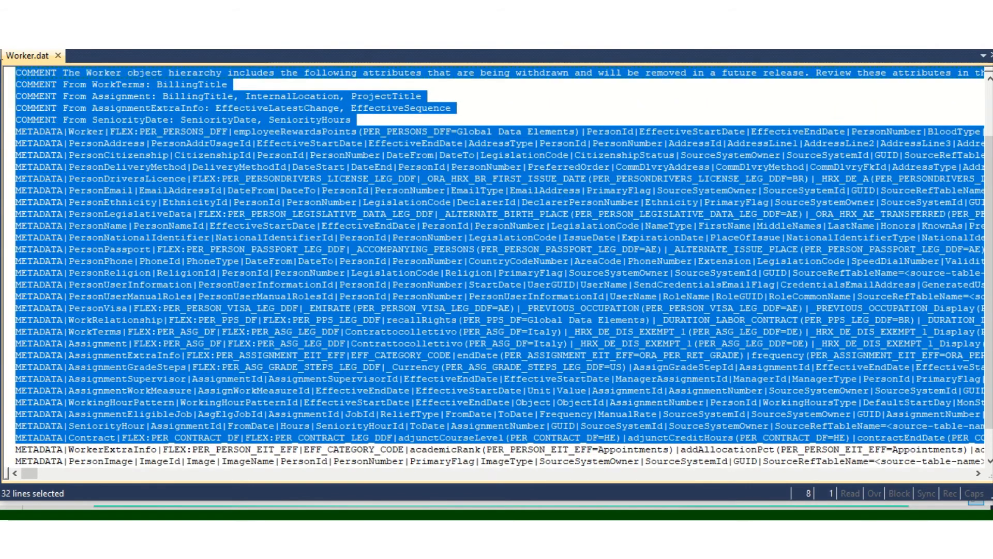
pyautogui.press('Delete')
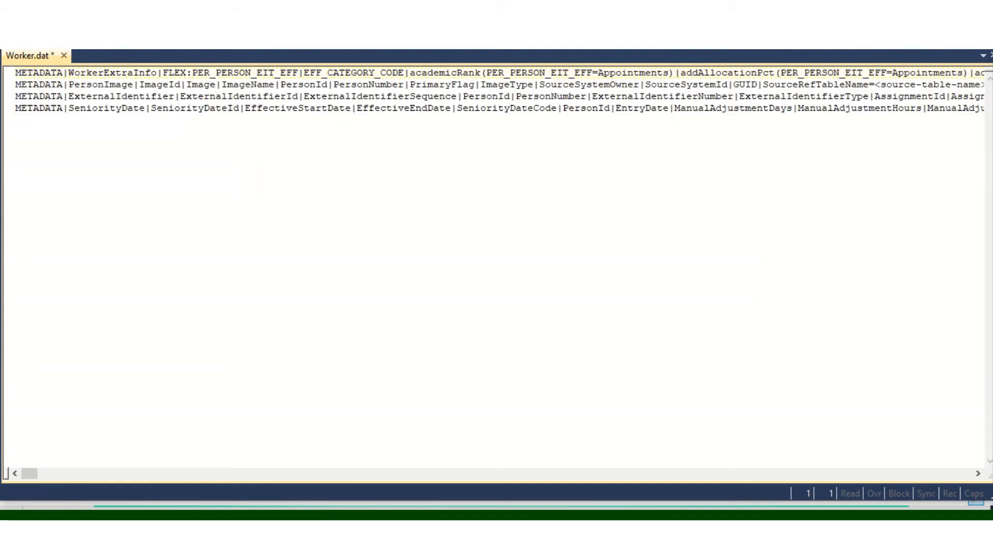
# - Delete the PersonImage, ExternalIdentifier and SeniorityDate METADATA lines below WorkerExtraInfo
pyautogui.click(24, 133)
pyautogui.hotkey('shift', 'Up')
pyautogui.hotkey('shift', 'Up')
pyautogui.hotkey('shift', 'Up')
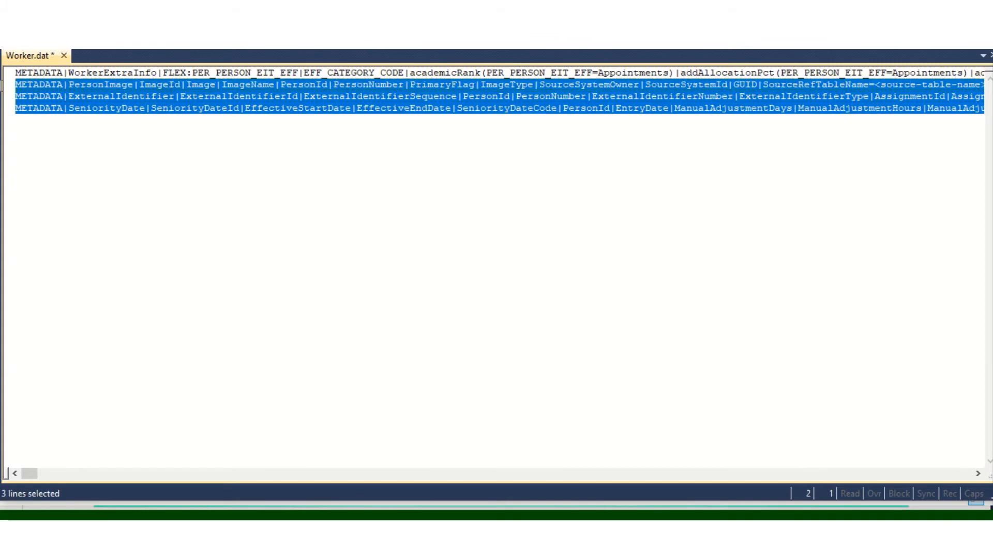
pyautogui.press('Delete')
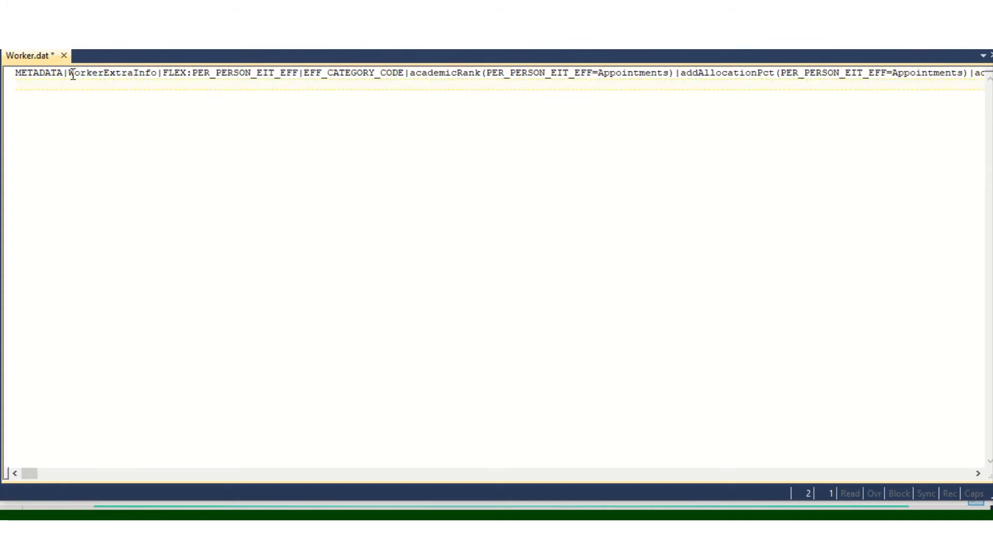
# - Examine the PER_PERSON_EIT_EFF flexfield in the WorkerExtraInfo line and find the Ename attribute
pyautogui.moveTo(163, 76); pyautogui.dragTo(296, 77)
pyautogui.click(190, 78)
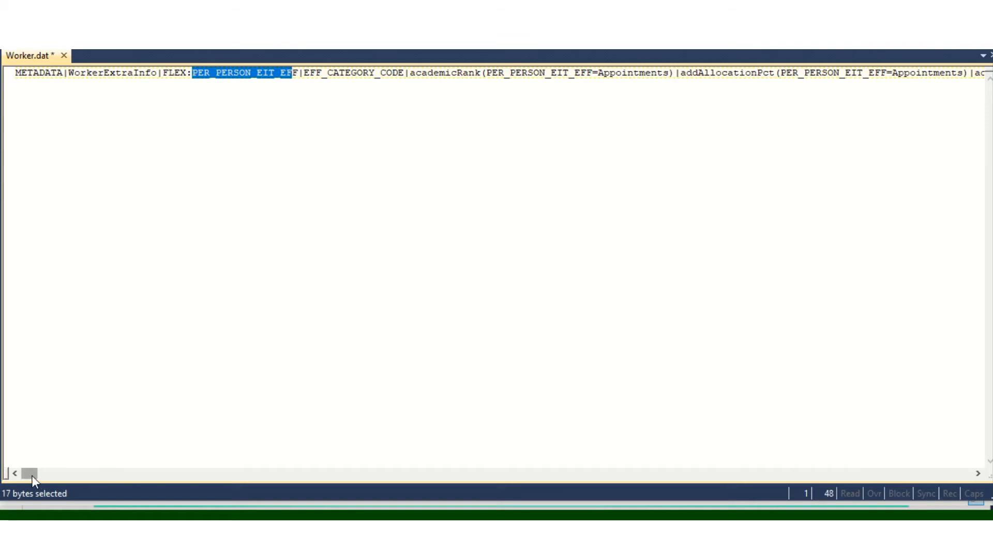
pyautogui.moveTo(32, 476); pyautogui.dragTo(33, 475)
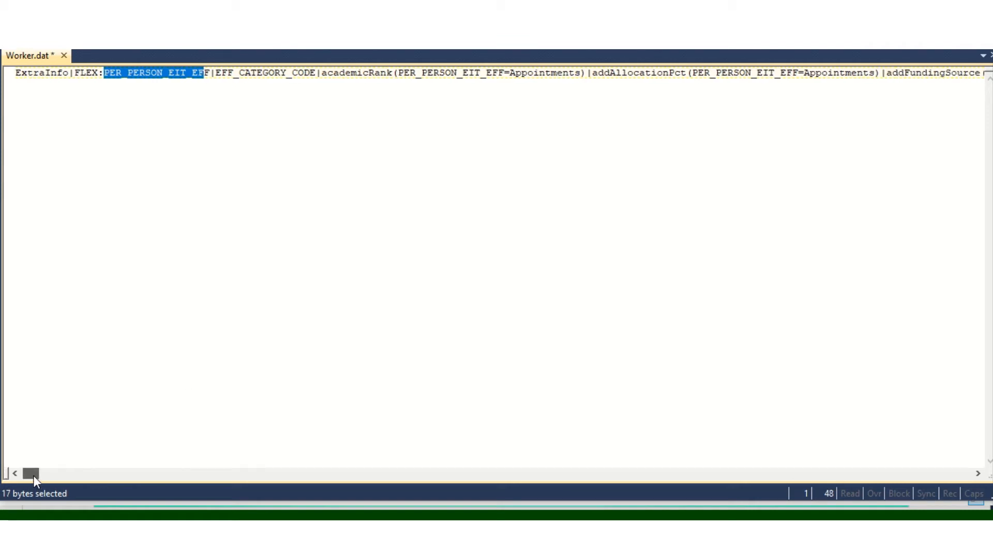
pyautogui.click(279, 73)
pyautogui.click(387, 49)
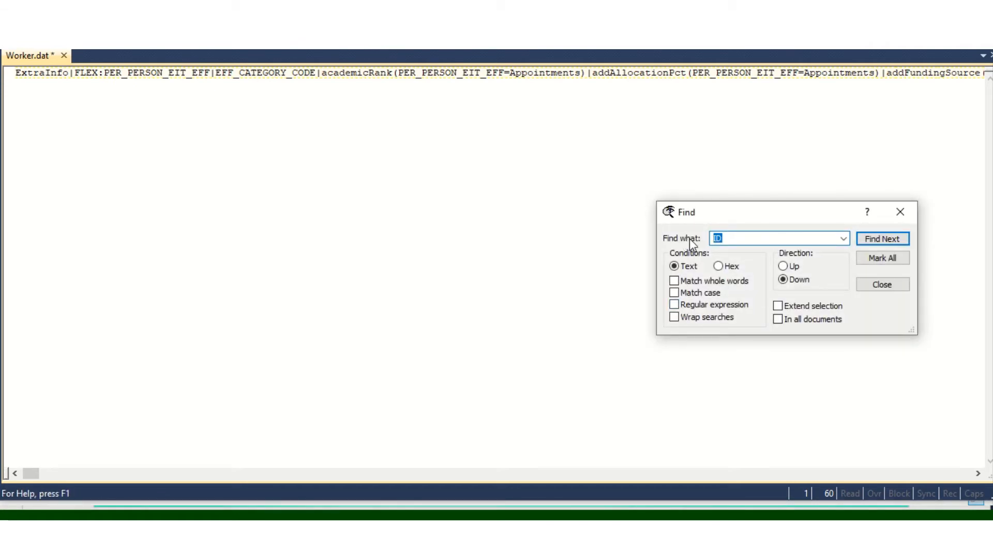
pyautogui.write('Ename')
pyautogui.press('Return')
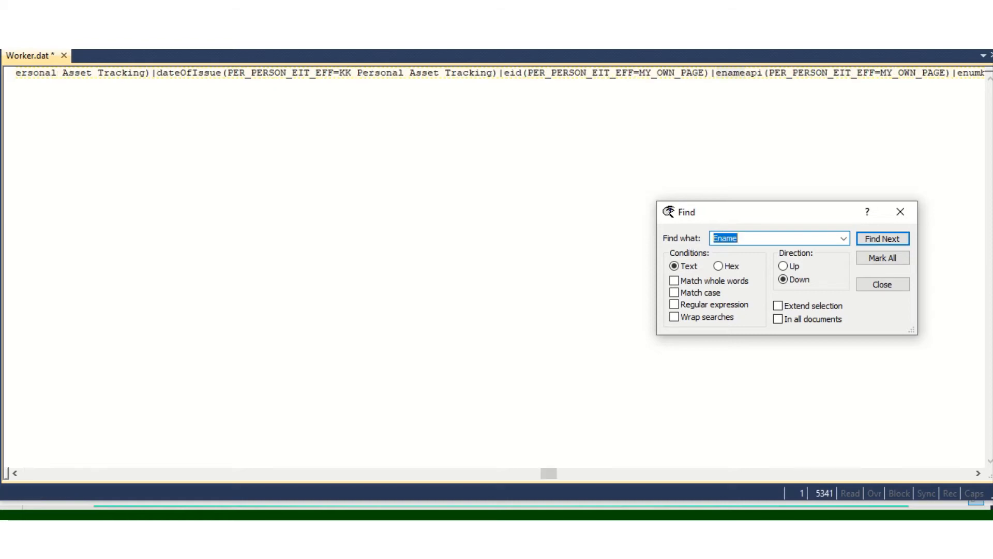
pyautogui.click(720, 72)
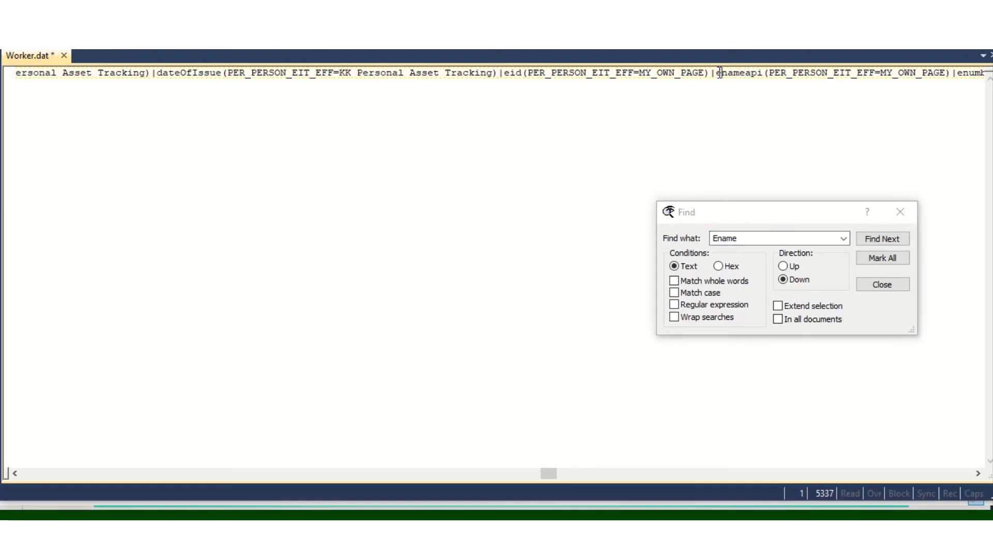
# - Examine the eid, enameapi and enumber attributes of the MY_OWN_PAGE context in the WorkerExtraInfo line
pyautogui.moveTo(717, 73); pyautogui.dragTo(948, 76)
pyautogui.click(882, 73)
pyautogui.click(948, 76)
pyautogui.moveTo(883, 77); pyautogui.dragTo(948, 82)
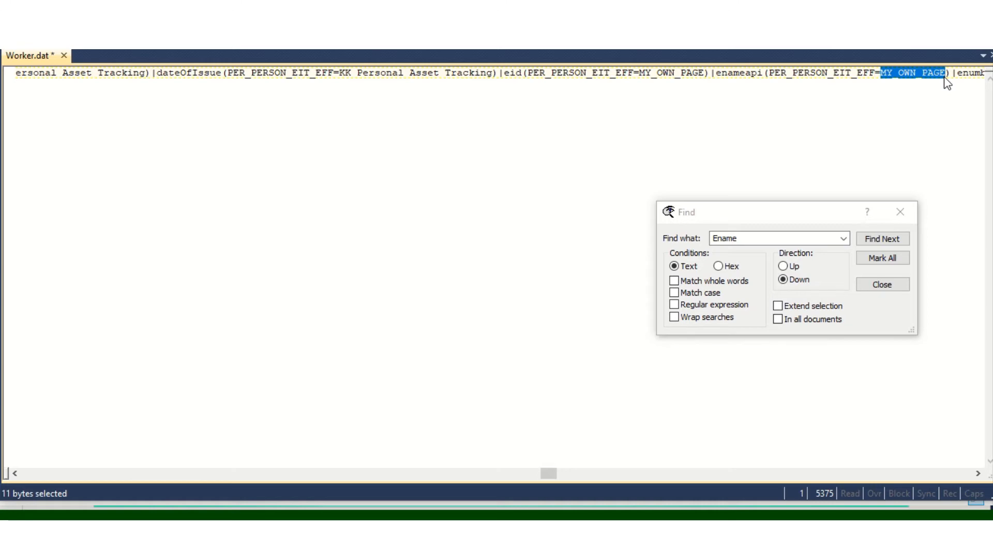
pyautogui.click(506, 73)
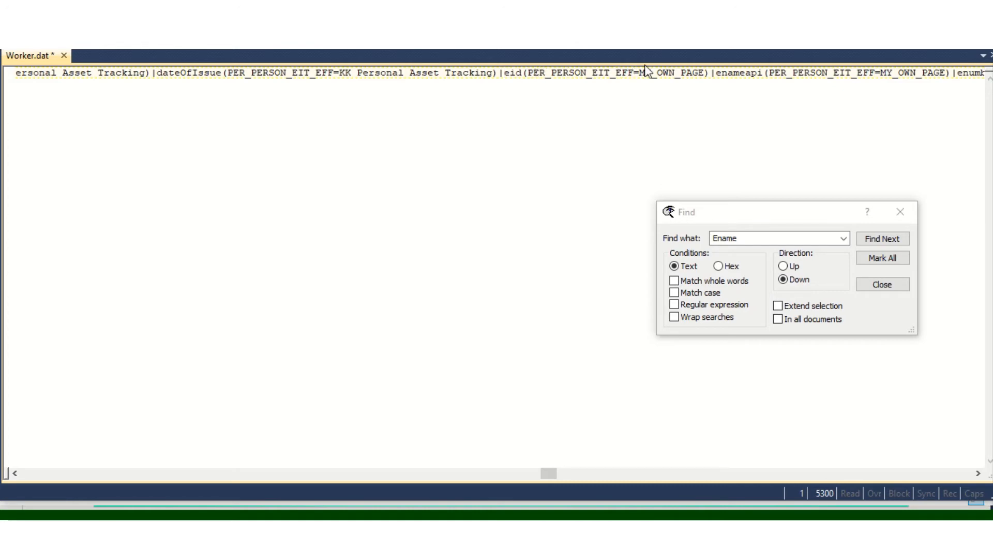
pyautogui.moveTo(715, 73); pyautogui.dragTo(764, 74)
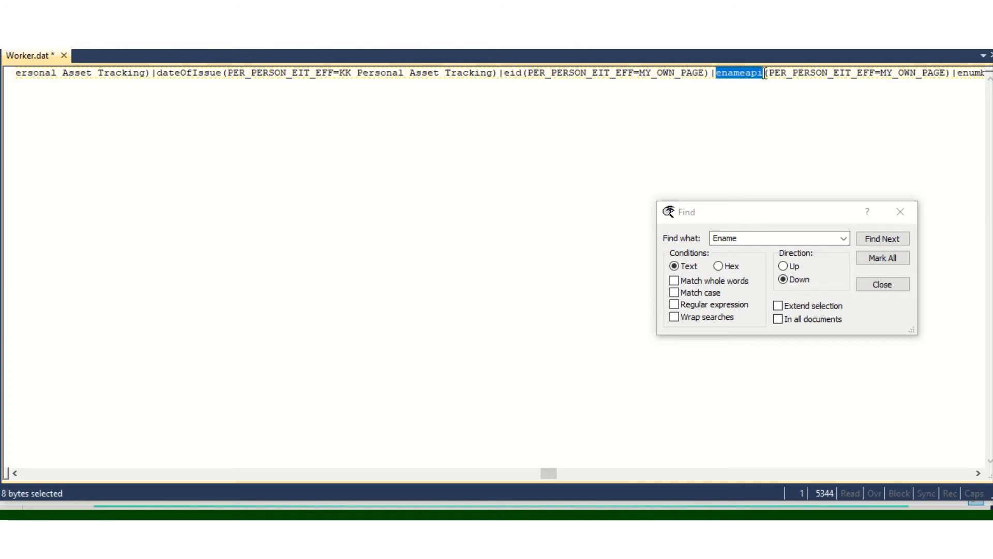
pyautogui.moveTo(551, 474); pyautogui.dragTo(558, 474)
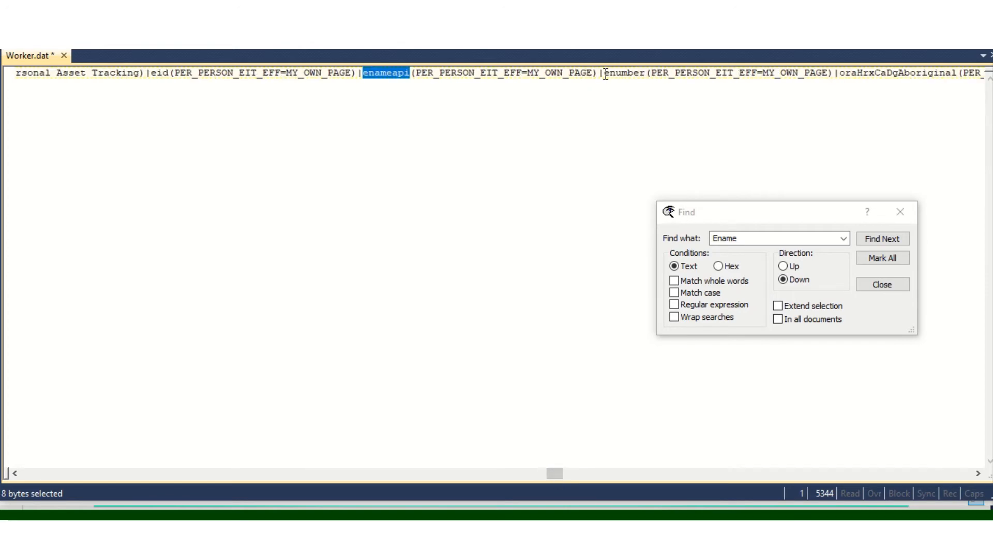
pyautogui.moveTo(603, 75); pyautogui.dragTo(646, 75)
pyautogui.click(367, 77)
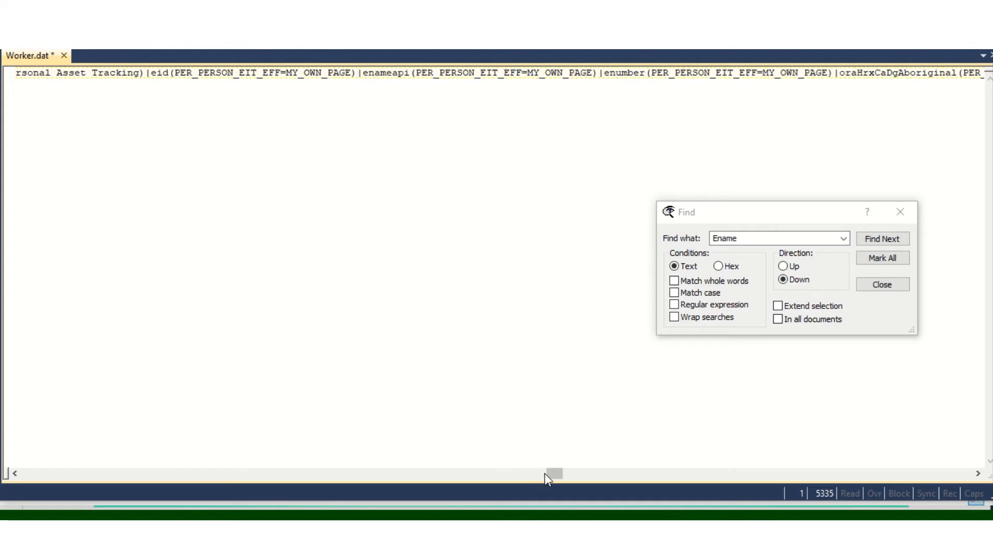
# - Review the attributes at the end of the WorkerExtraInfo line and select the academicRank(PER_PERSON_EIT_EFF=Appointments) attribute at its beginning
pyautogui.moveTo(546, 474); pyautogui.dragTo(935, 474)
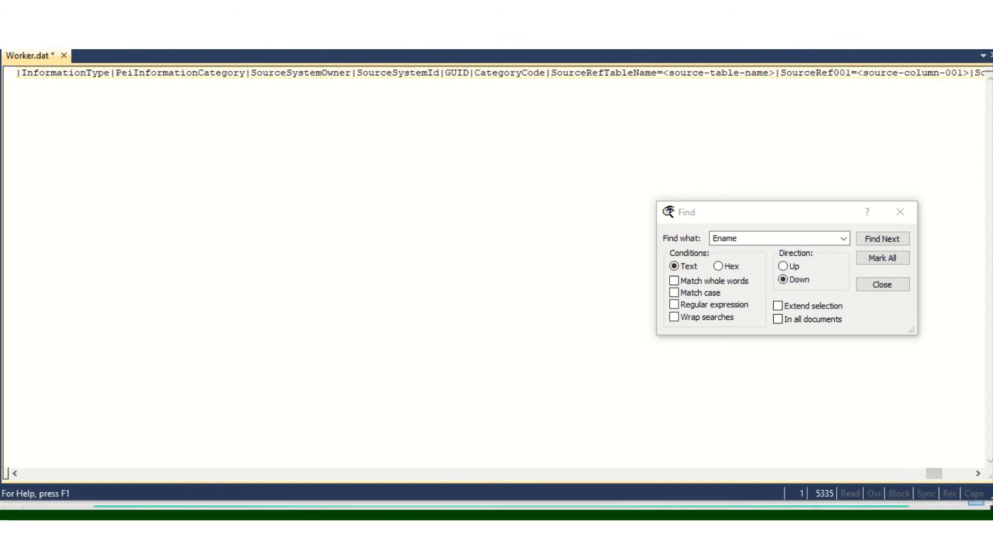
pyautogui.moveTo(940, 473); pyautogui.dragTo(6, 391)
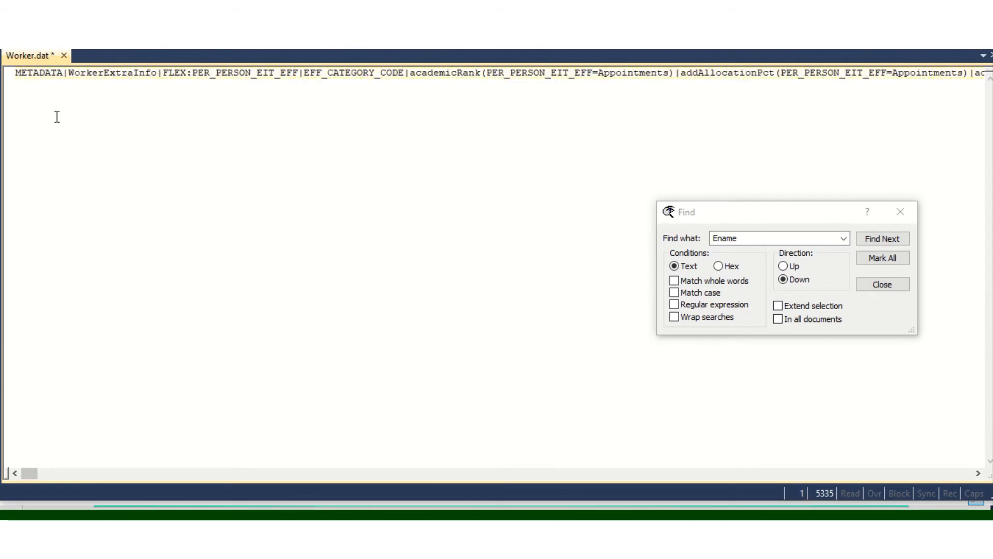
pyautogui.moveTo(55, 116); pyautogui.dragTo(1, 70)
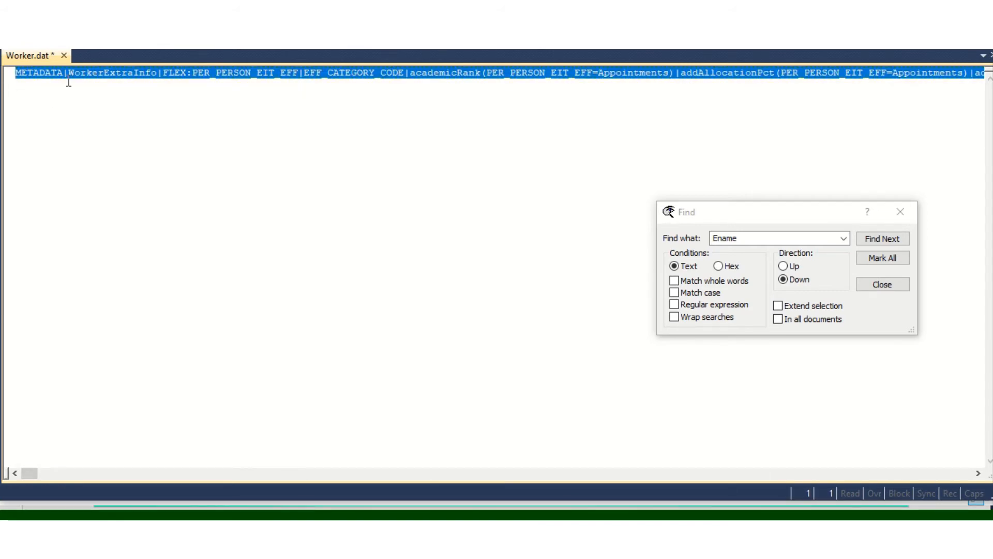
pyautogui.press('Left')
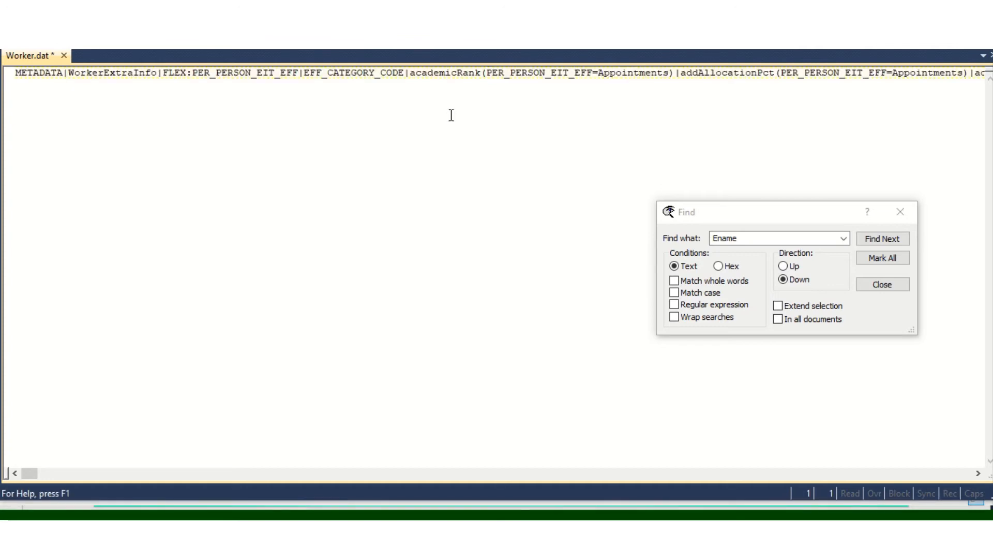
pyautogui.moveTo(411, 72); pyautogui.dragTo(676, 69)
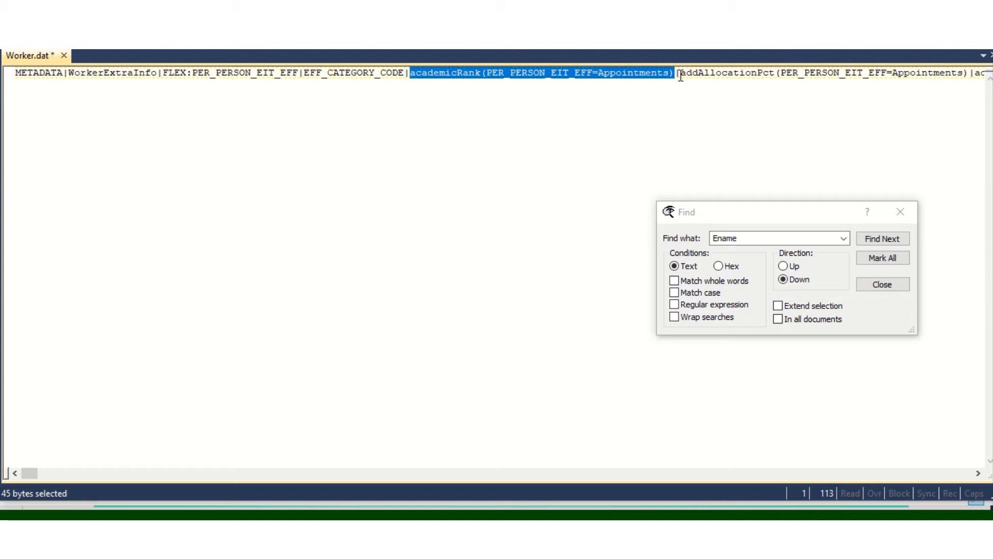
pyautogui.hotkey('ctrl', 'c')
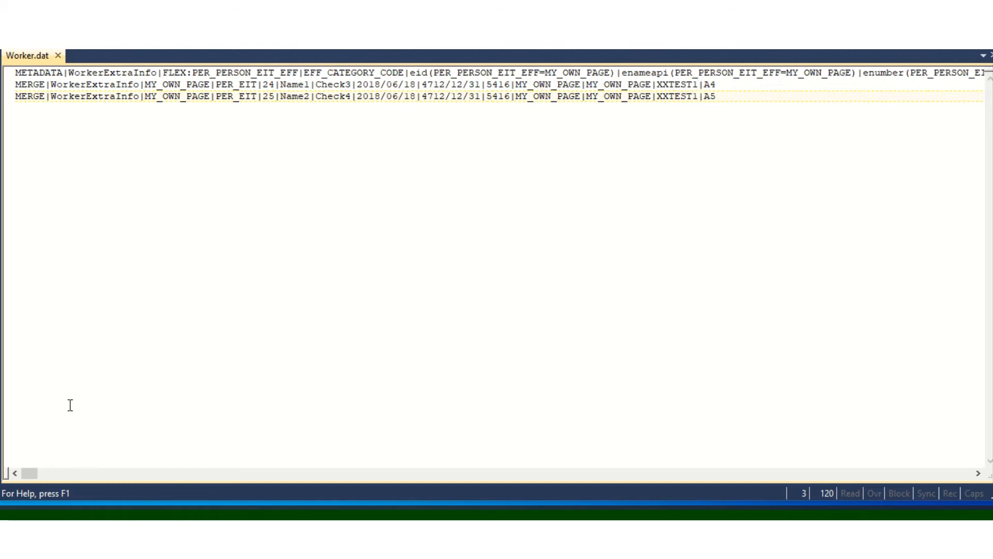
# - Review the remaining METADATA columns in Worker.dat and the source system owner value XXTEST1 in the first MERGE line
pyautogui.moveTo(23, 476); pyautogui.dragTo(46, 477)
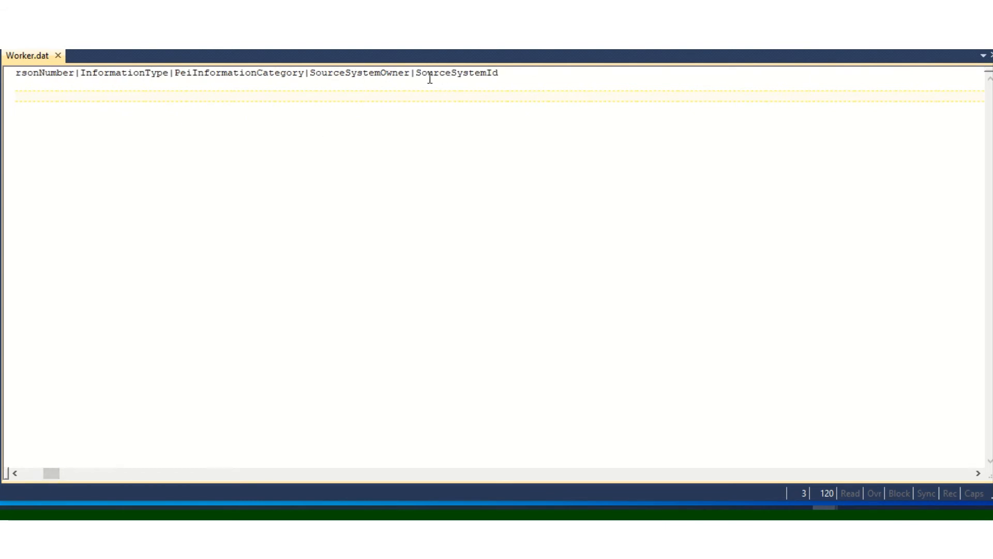
pyautogui.moveTo(55, 476); pyautogui.dragTo(23, 473)
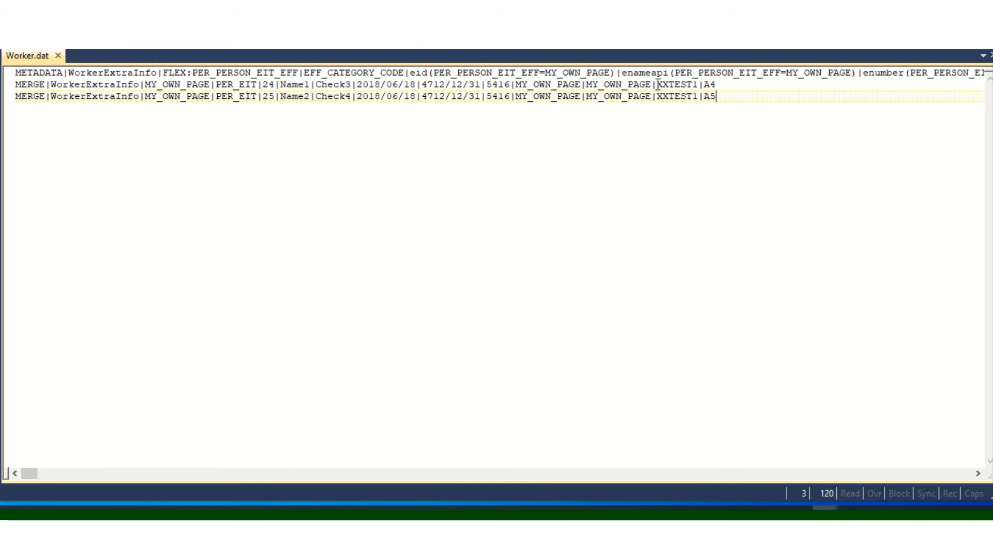
pyautogui.moveTo(657, 84); pyautogui.dragTo(702, 86)
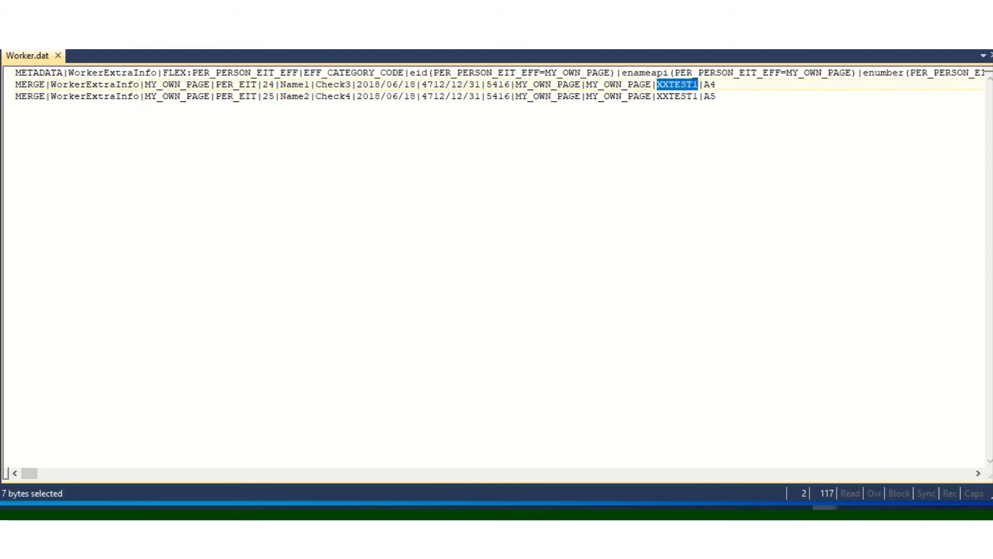
# - Switch to Oracle Fusion in the browser and go to the task search page in Setup and Maintenance
pyautogui.click(824, 512)
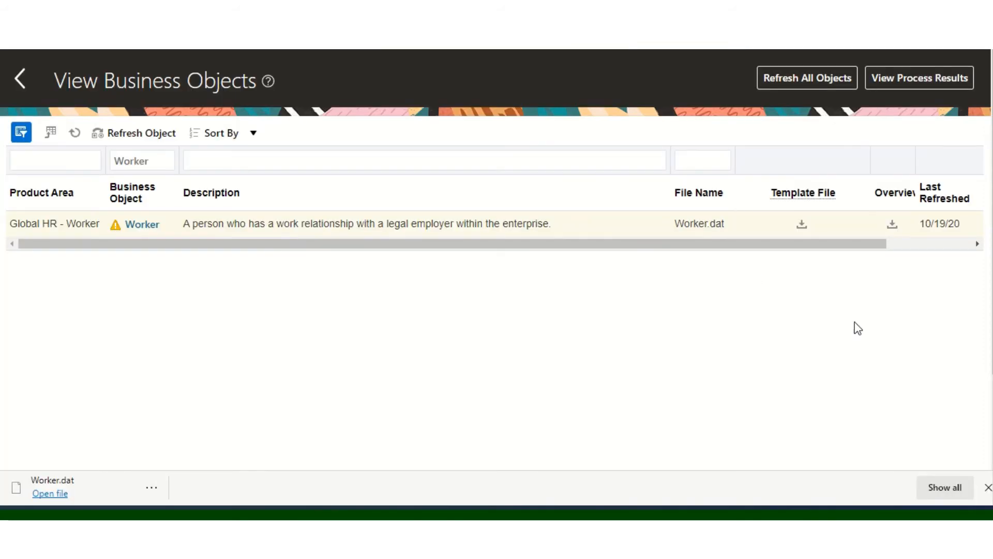
pyautogui.click(958, 50)
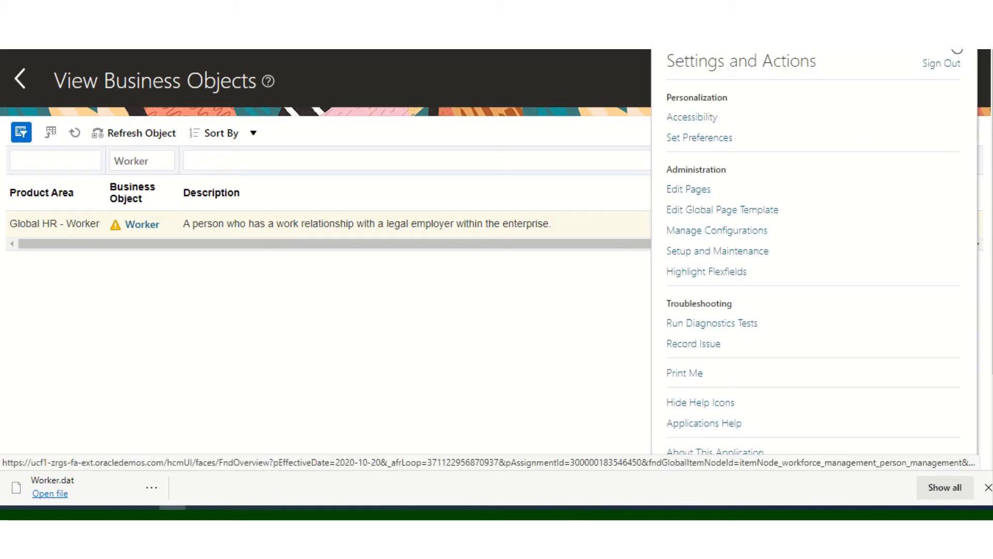
pyautogui.click(721, 251)
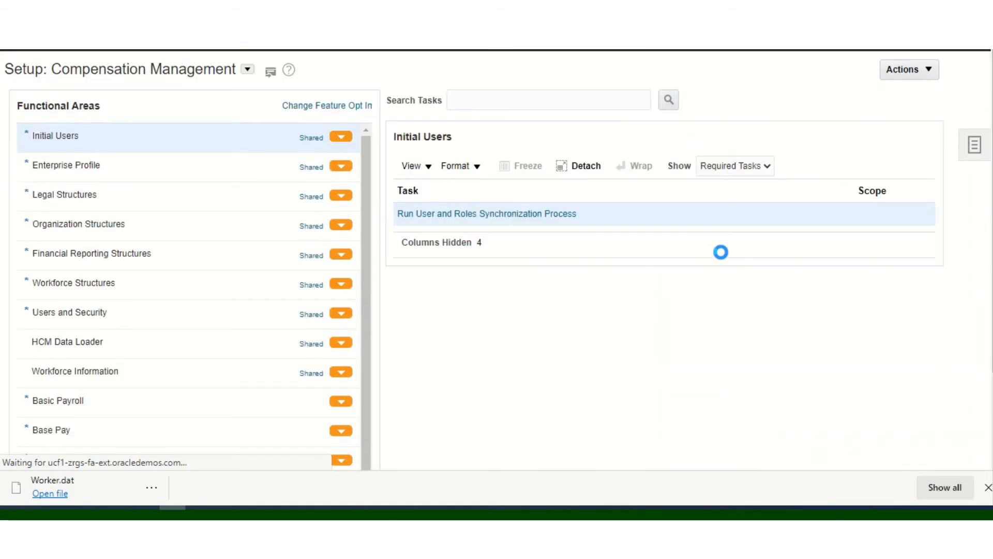
pyautogui.click(974, 150)
pyautogui.click(865, 202)
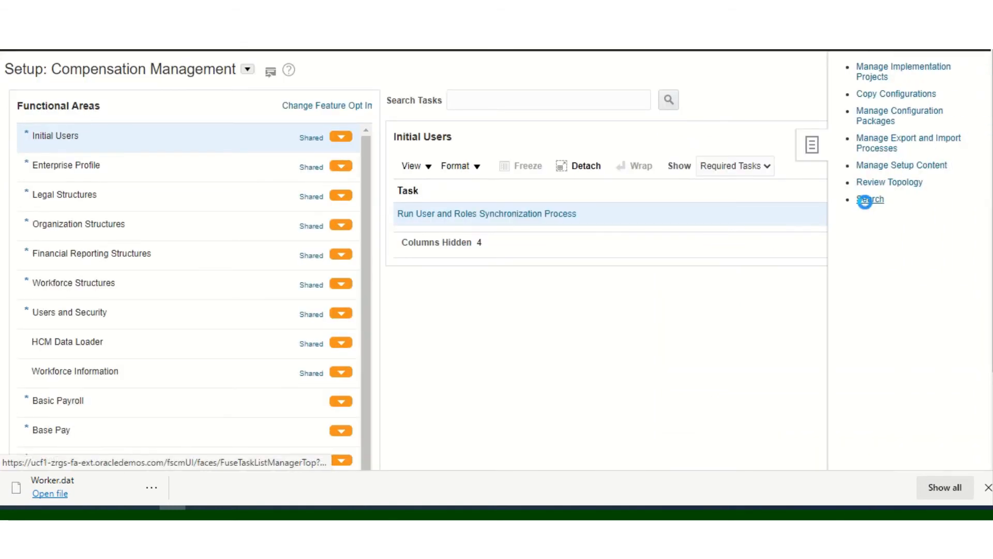
# - Search the setup tasks for Manag%Common%Lookup% and open Manage Common Lookups
pyautogui.click(317, 103)
pyautogui.write('Ma')
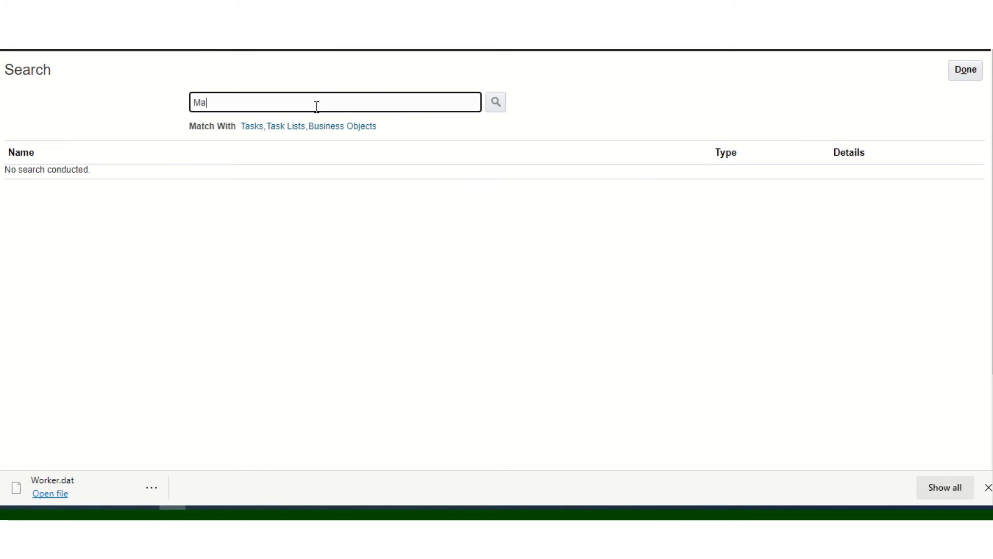
pyautogui.write('nag%Common%Lo')
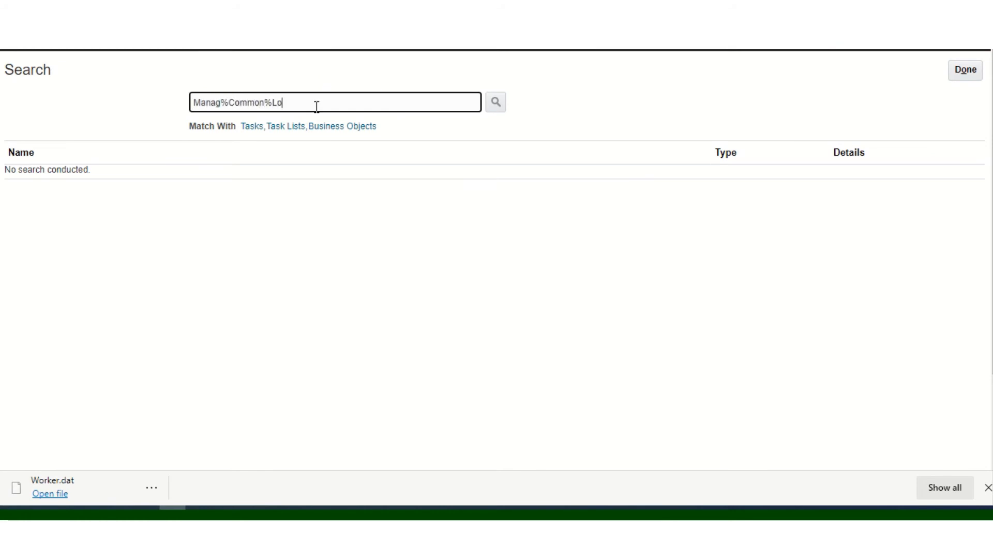
pyautogui.write('okup%')
pyautogui.press('Return')
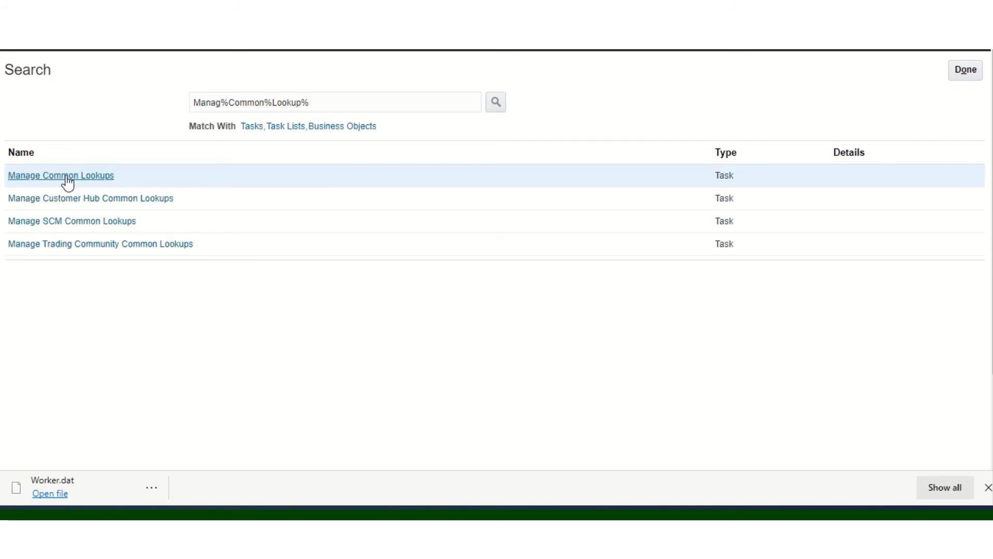
pyautogui.click(64, 178)
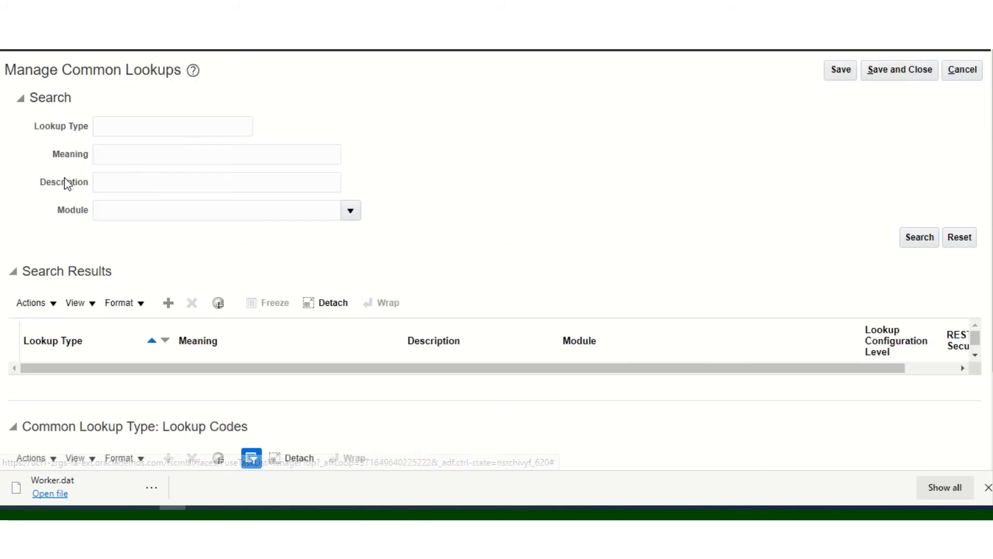
# - Search the common lookups for lookup type HRC_SOURCE_SYSTEM_OWNER and dismiss the browser's downloads bar
pyautogui.click(149, 127)
pyautogui.hotkey('ctrl', 'v')
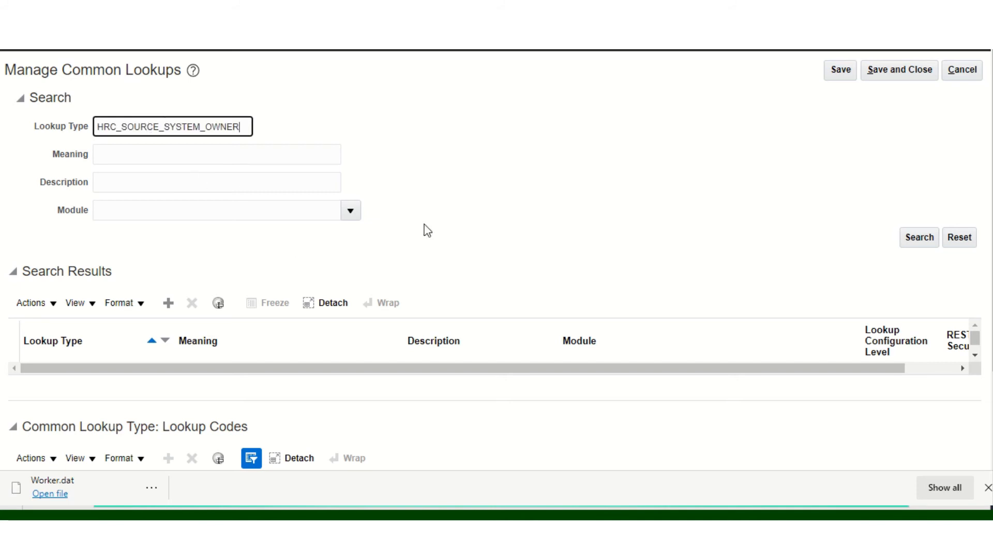
pyautogui.click(920, 238)
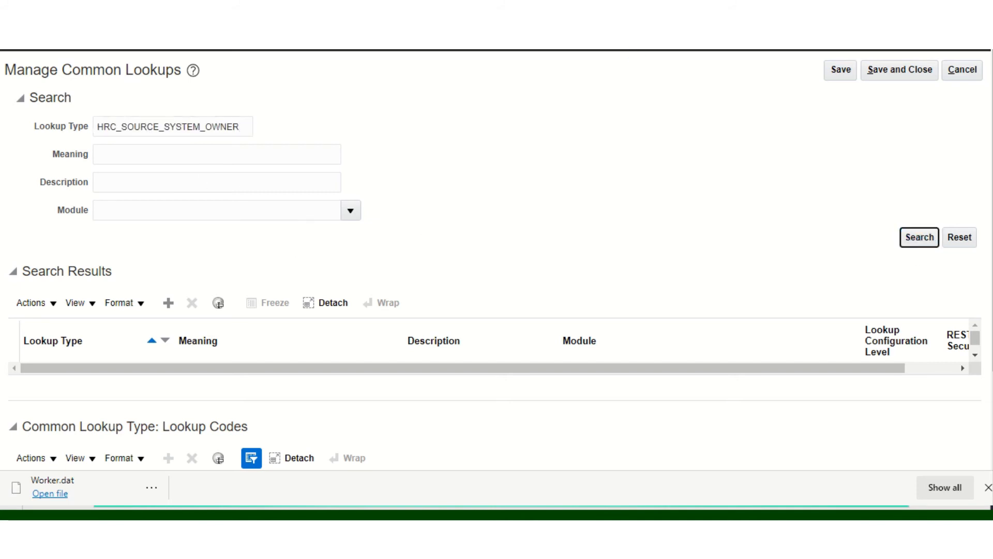
pyautogui.click(989, 487)
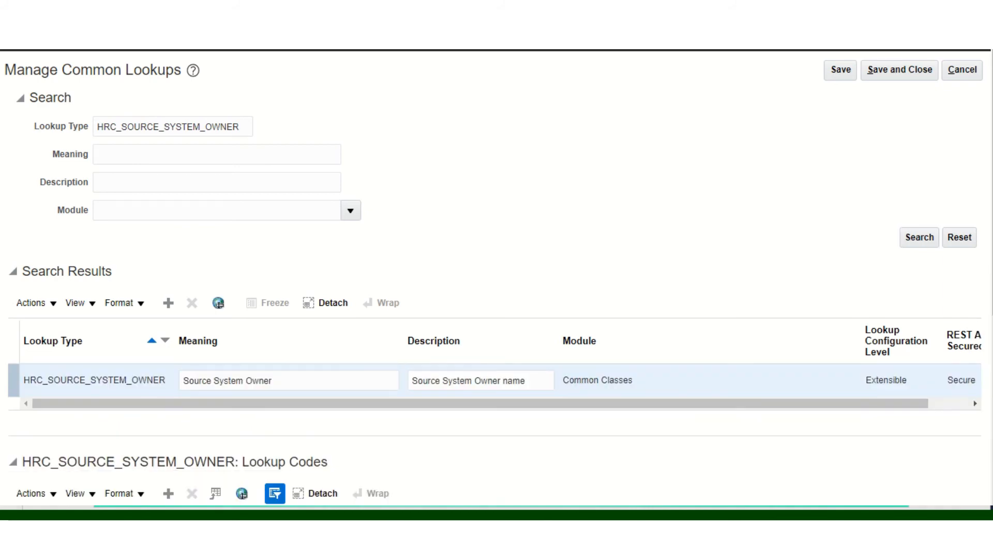
# - Add the lookup code XXTEST1 with display sequence 1 to HRC_SOURCE_SYSTEM_OWNER
pyautogui.moveTo(992, 228); pyautogui.dragTo(991, 251)
pyautogui.scroll(-5, 371, 463)
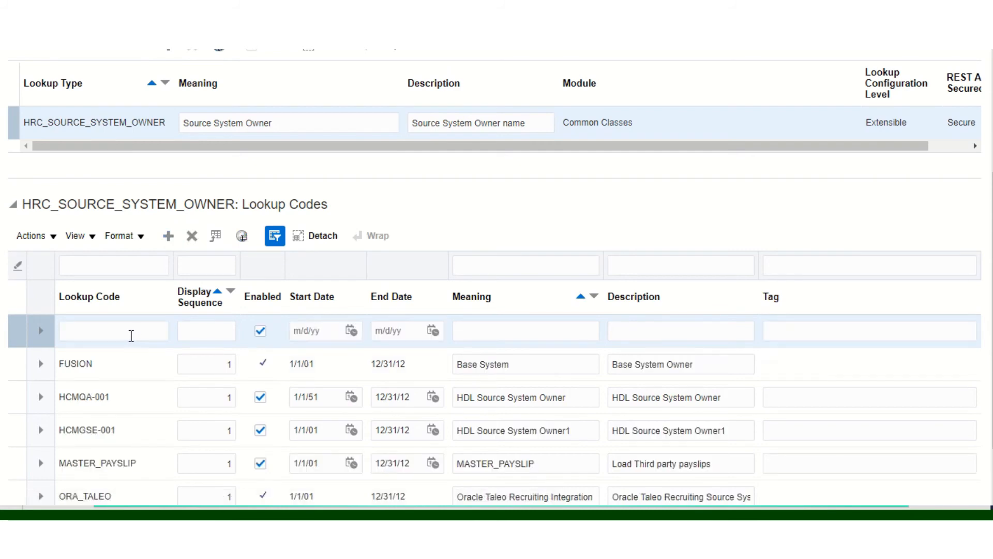
pyautogui.click(114, 333)
pyautogui.write('XXTEST1')
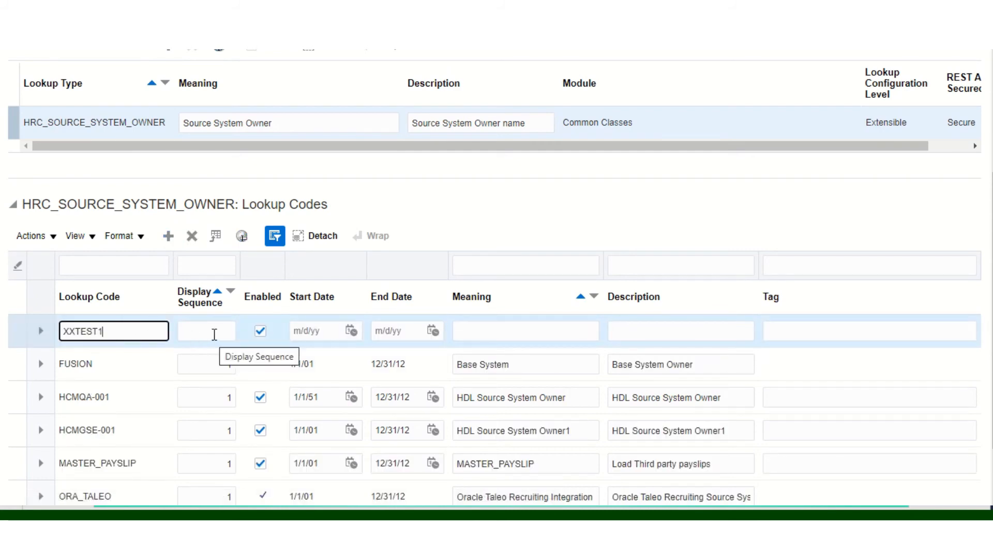
pyautogui.click(211, 330)
pyautogui.write('1')
pyautogui.press('Tab')
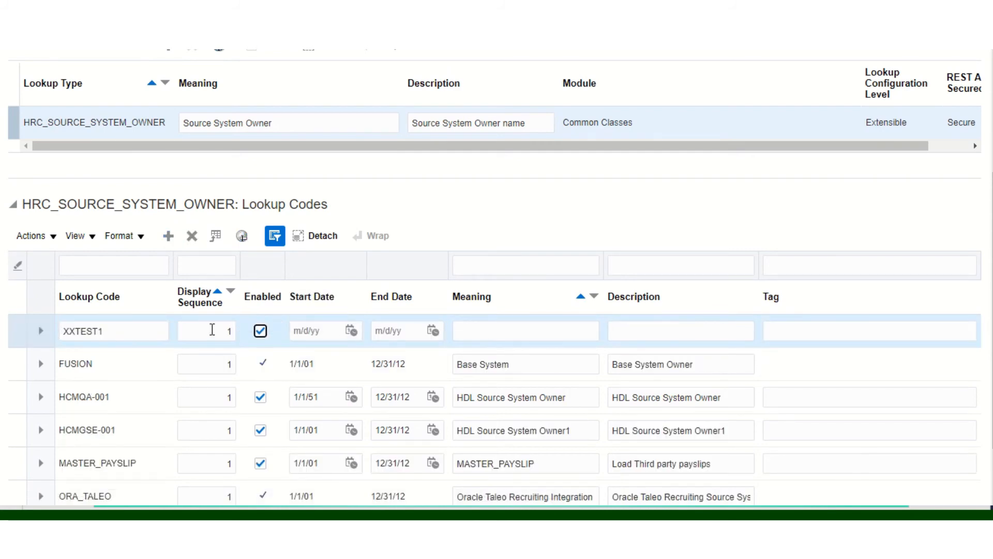
pyautogui.click(353, 332)
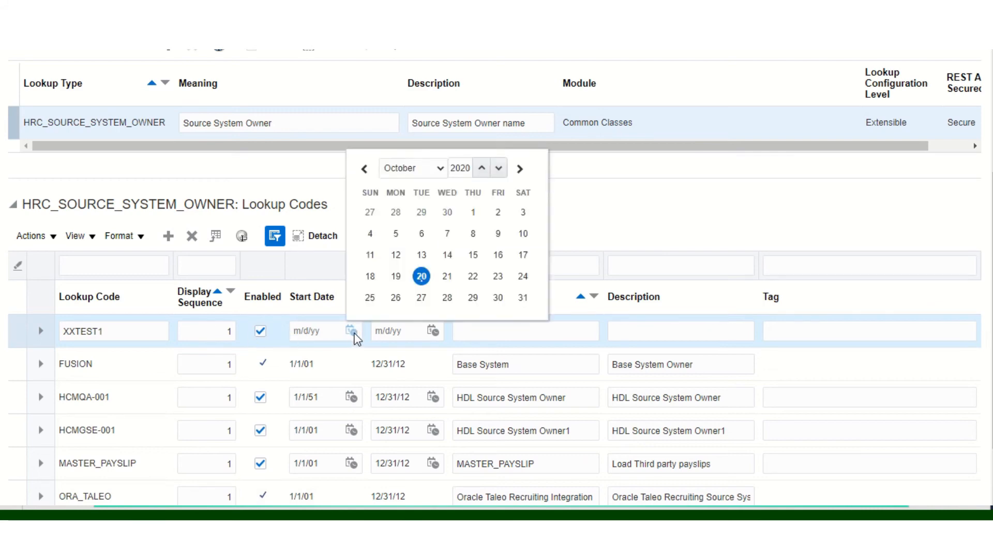
pyautogui.click(482, 168)
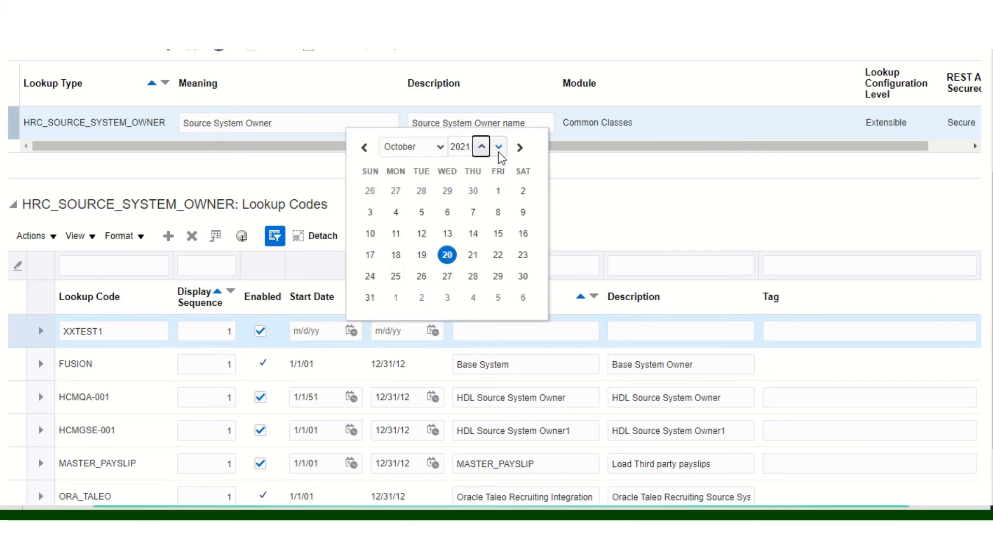
pyautogui.click(501, 148)
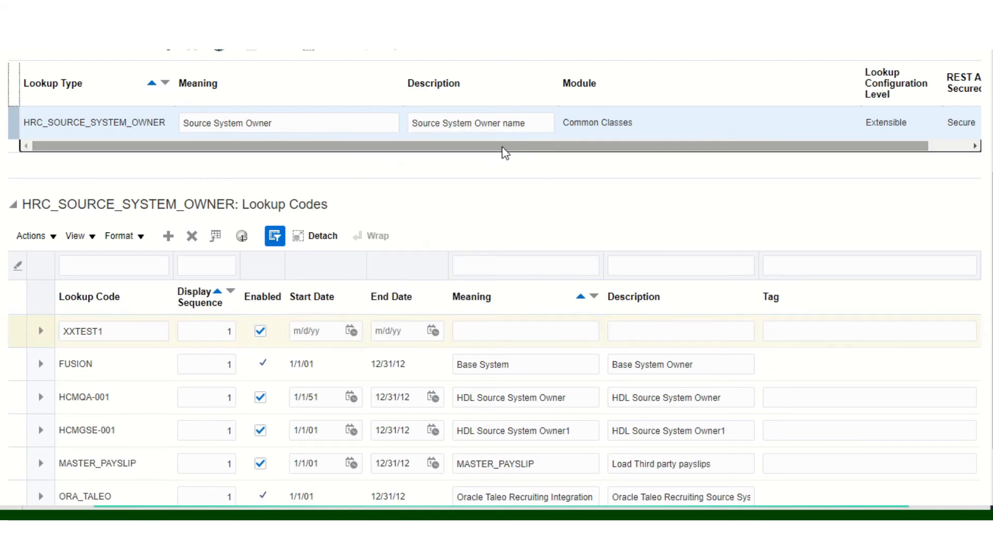
# - Set the start date of lookup code XXTEST1 to 10/11/18
pyautogui.click(351, 331)
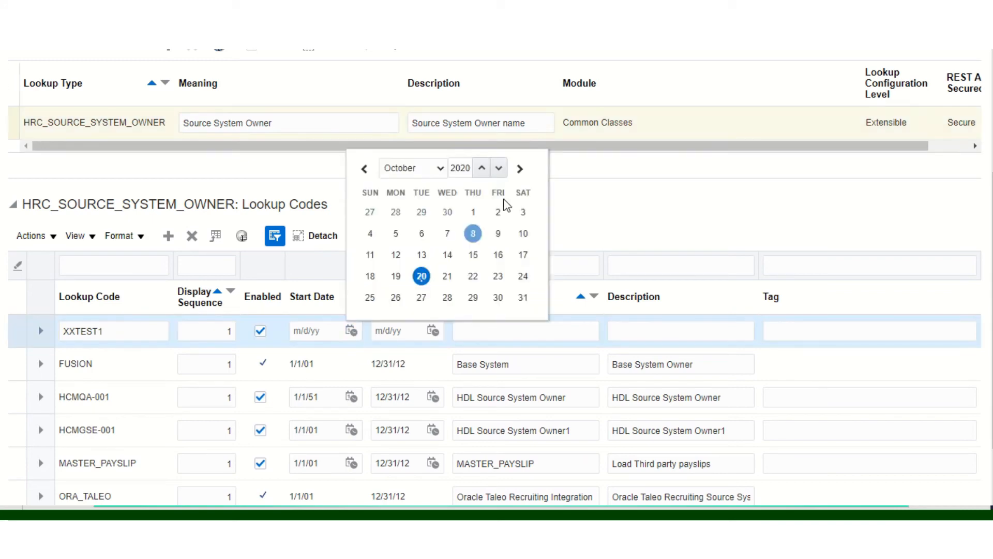
pyautogui.click(503, 171)
pyautogui.click(499, 168)
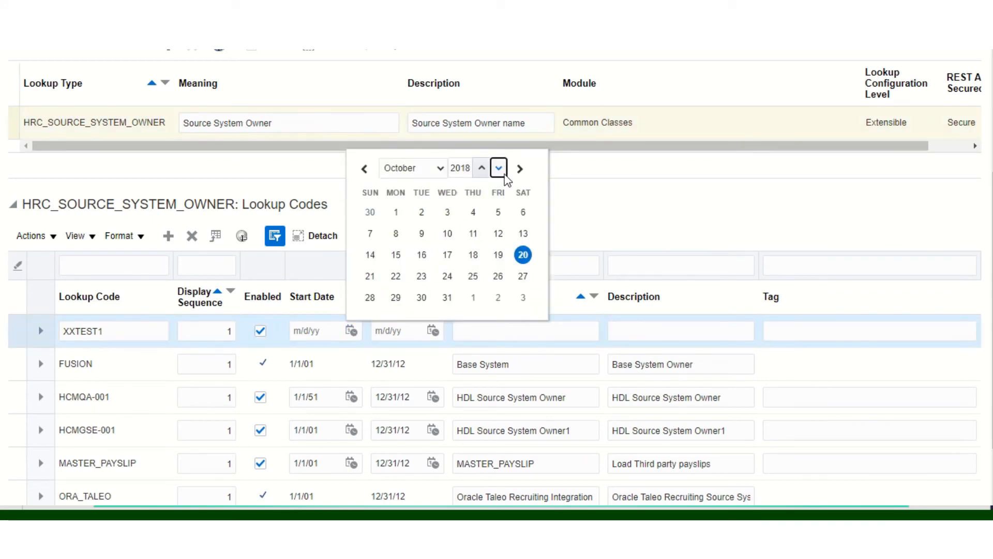
pyautogui.click(473, 234)
# - Set the end date of lookup code XXTEST1 to 10/21/21
pyautogui.click(433, 330)
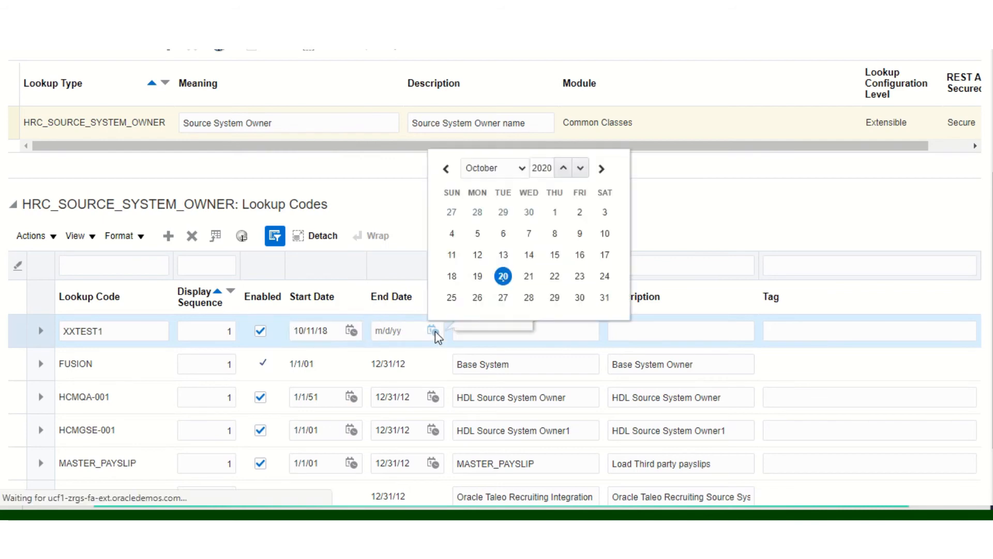
pyautogui.click(563, 169)
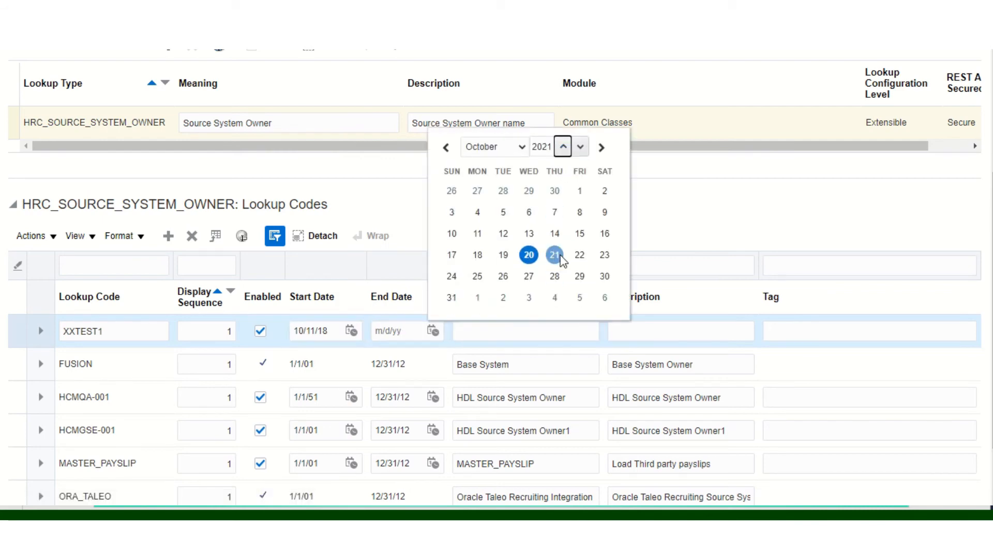
pyautogui.click(554, 256)
# - Enter Loader as the meaning of lookup code XXTEST1 and save and close the common lookups
pyautogui.click(506, 331)
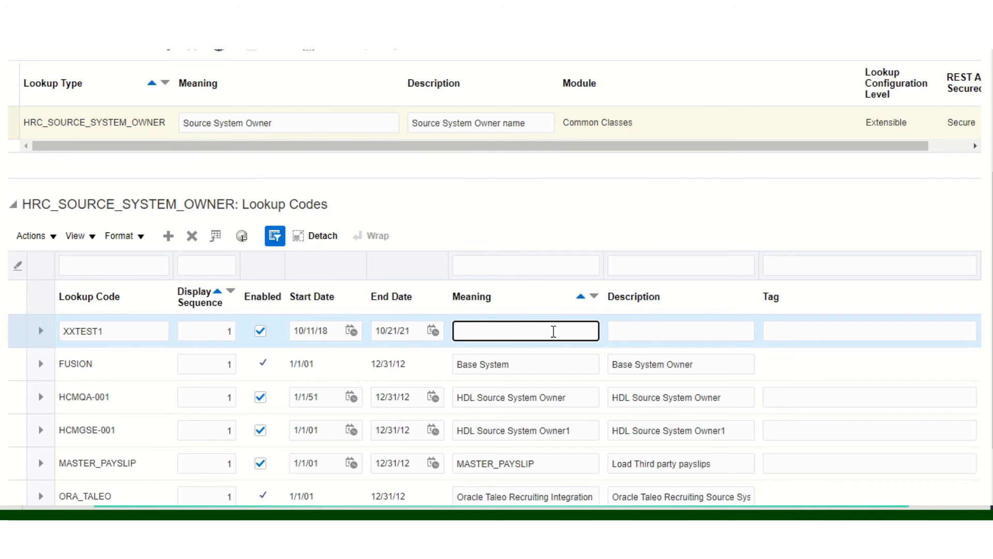
pyautogui.write('Loader')
pyautogui.press('Tab')
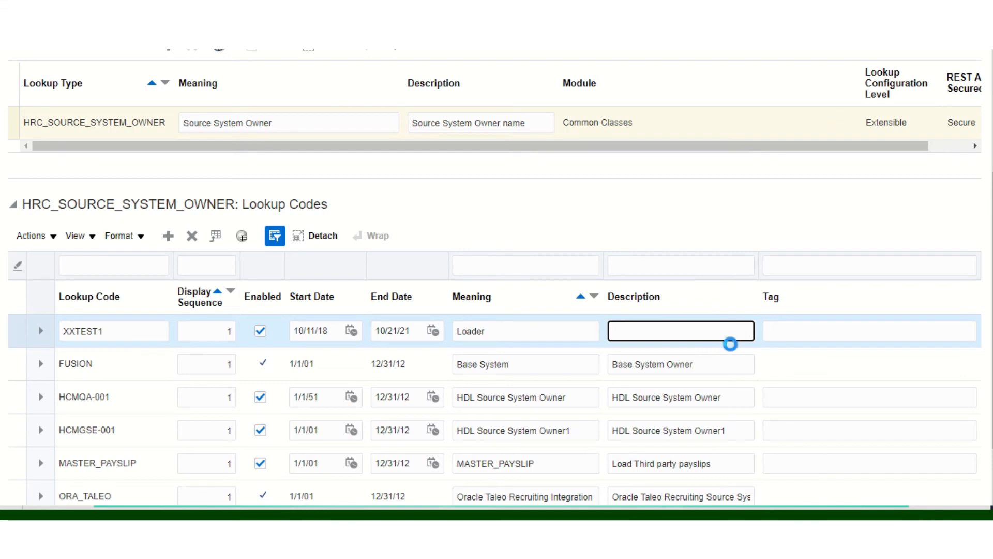
pyautogui.moveTo(991, 254); pyautogui.dragTo(992, 108)
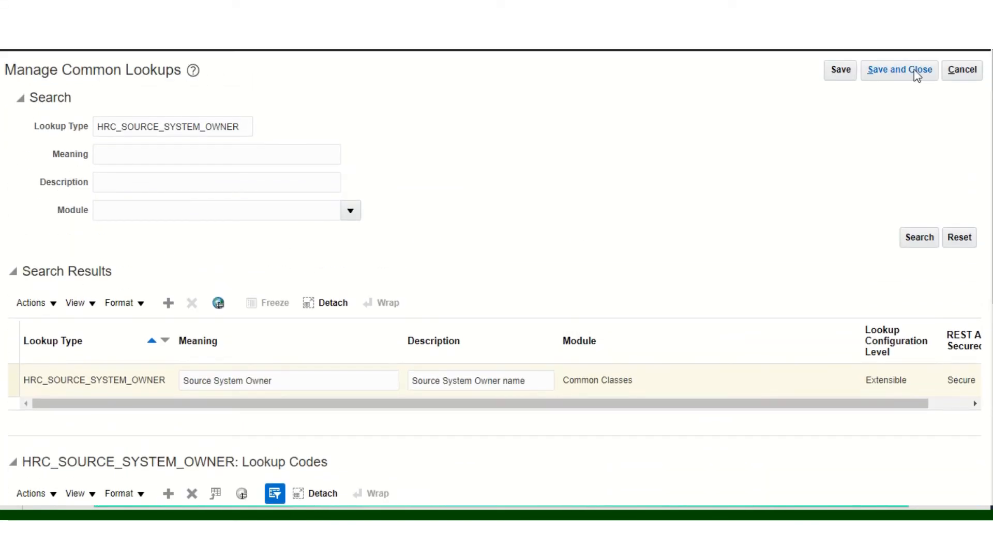
pyautogui.click(910, 69)
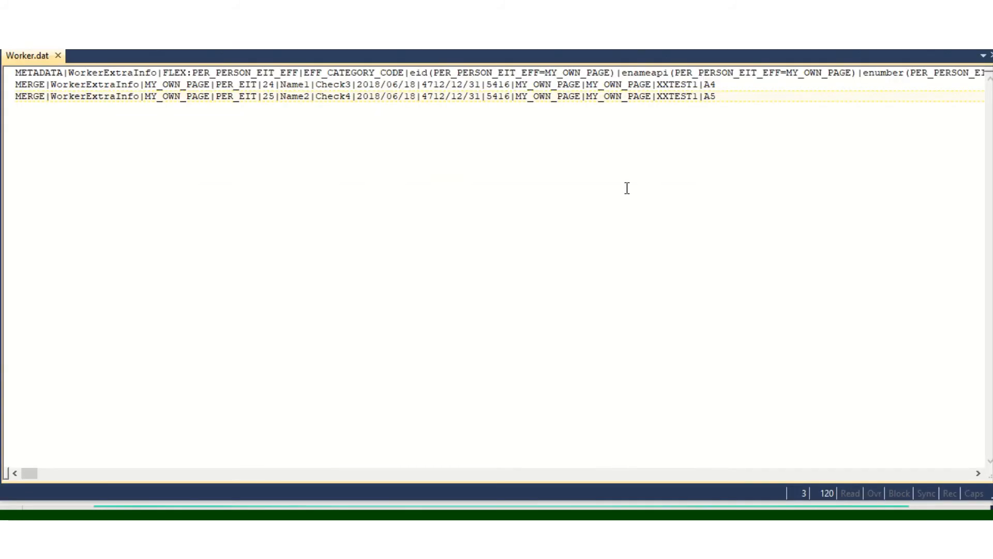
# - Check the XXTEST1 source system owner in Worker.dat and locate the XXLoadEFF archive in the BPM folder
pyautogui.moveTo(659, 85); pyautogui.dragTo(696, 85)
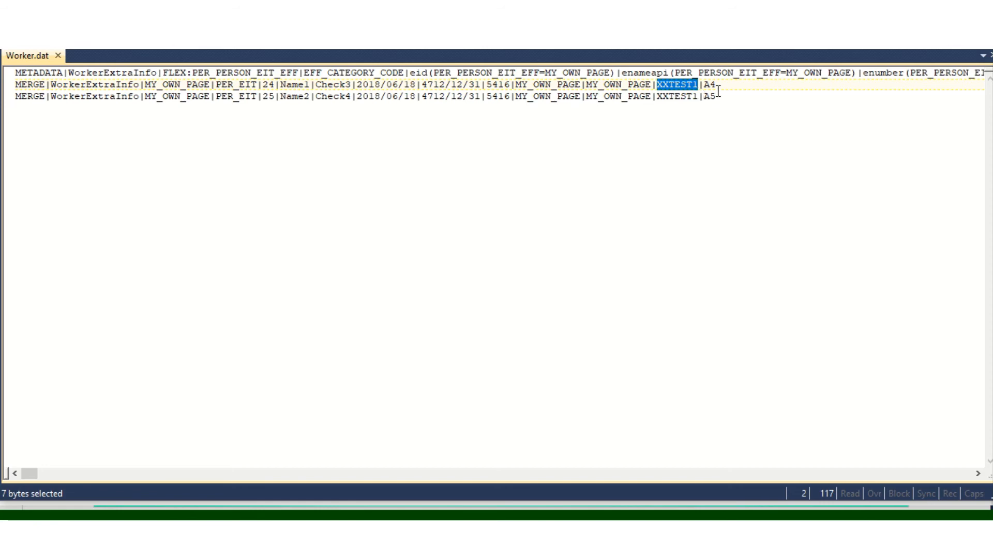
pyautogui.click(719, 89)
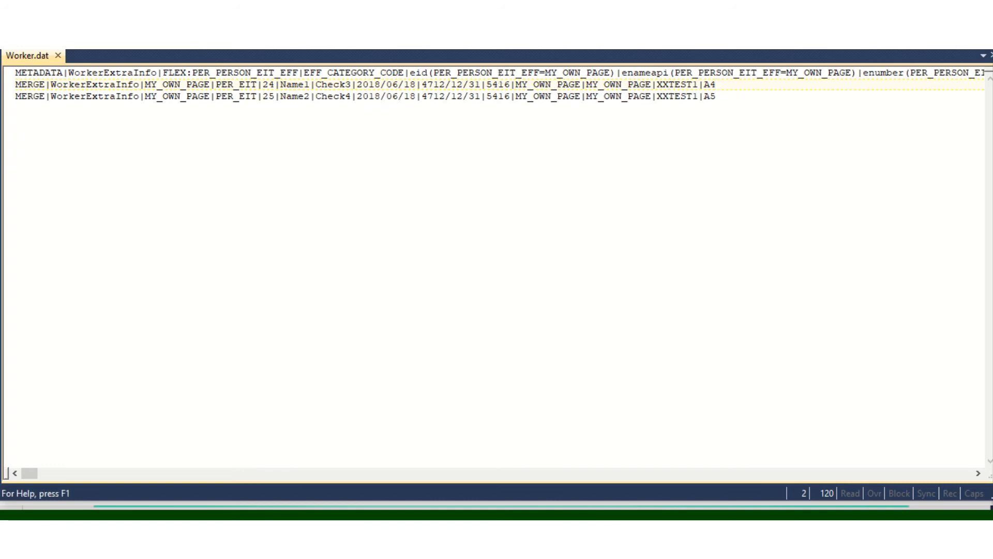
pyautogui.hotkey('alt', 'Tab')
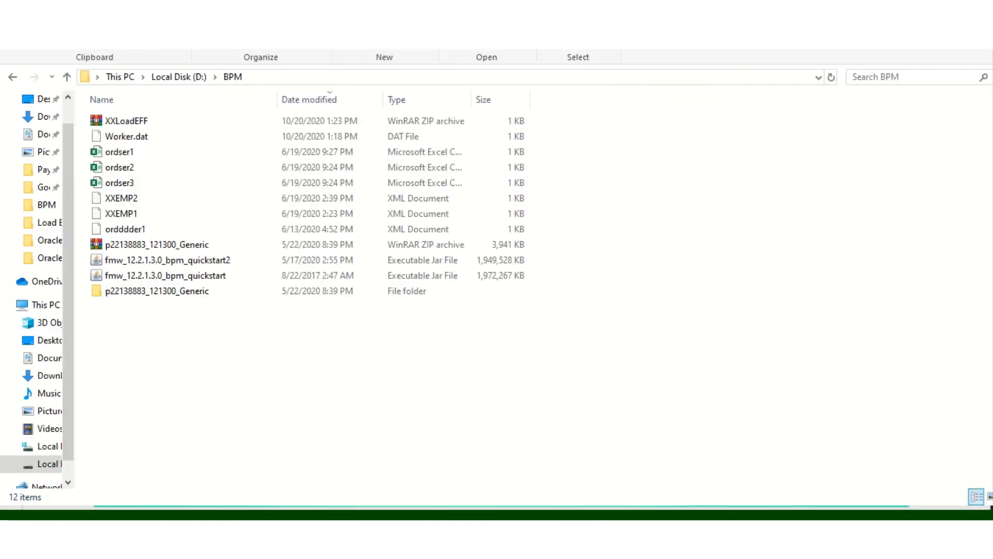
pyautogui.click(126, 123)
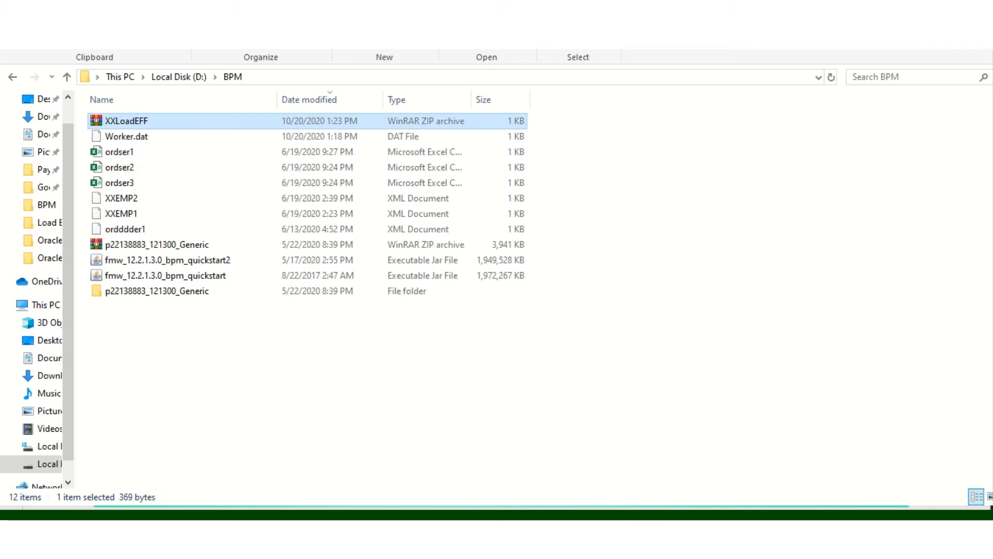
pyautogui.hotkey('alt', 'Tab')
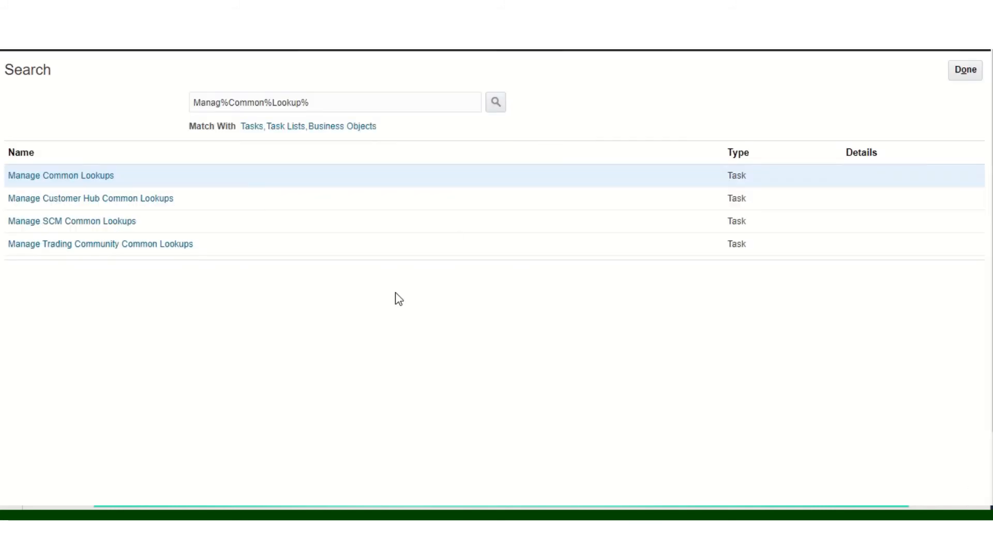
# - Open the HCM Data Loader's Import and Load Data task from Data Exchange under My Client Groups
pyautogui.click(22, 49)
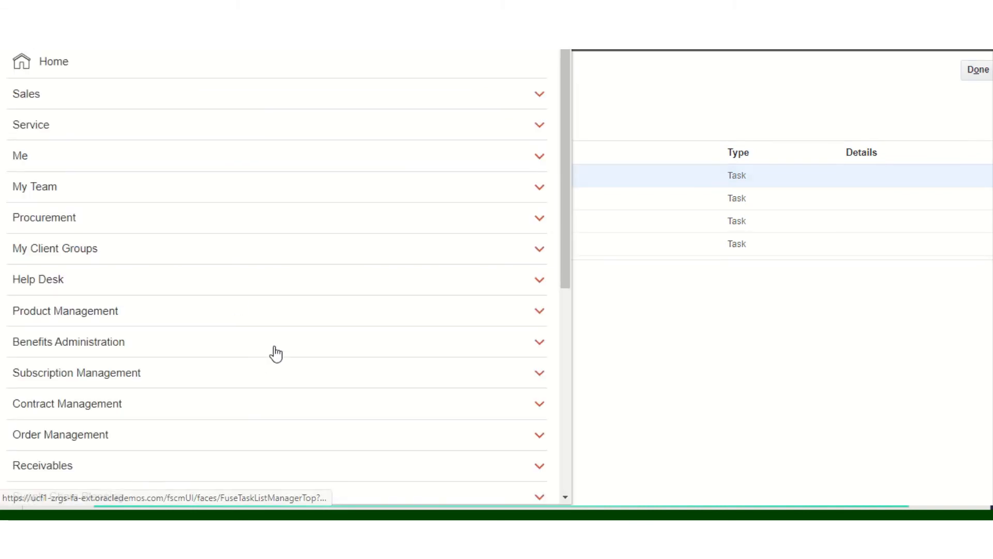
pyautogui.click(541, 248)
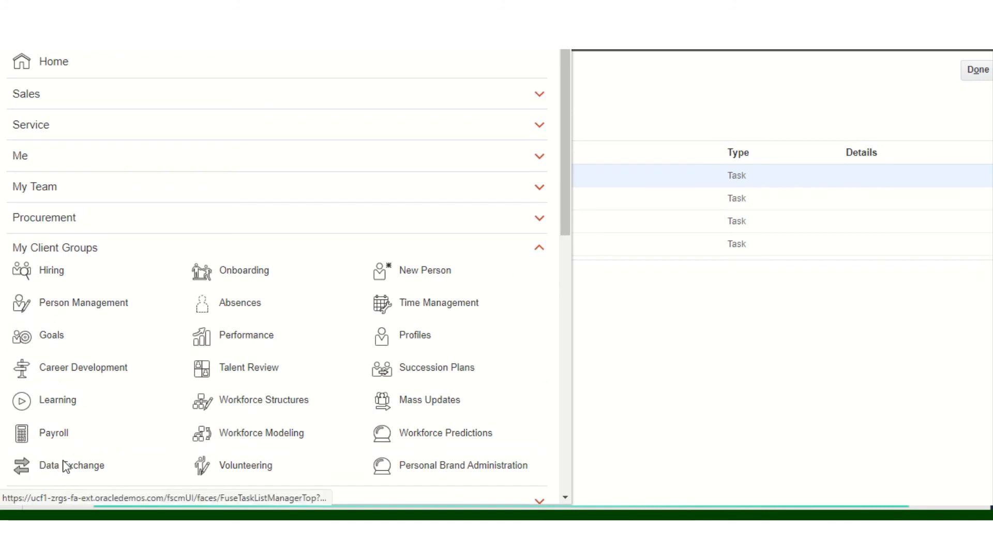
pyautogui.click(65, 464)
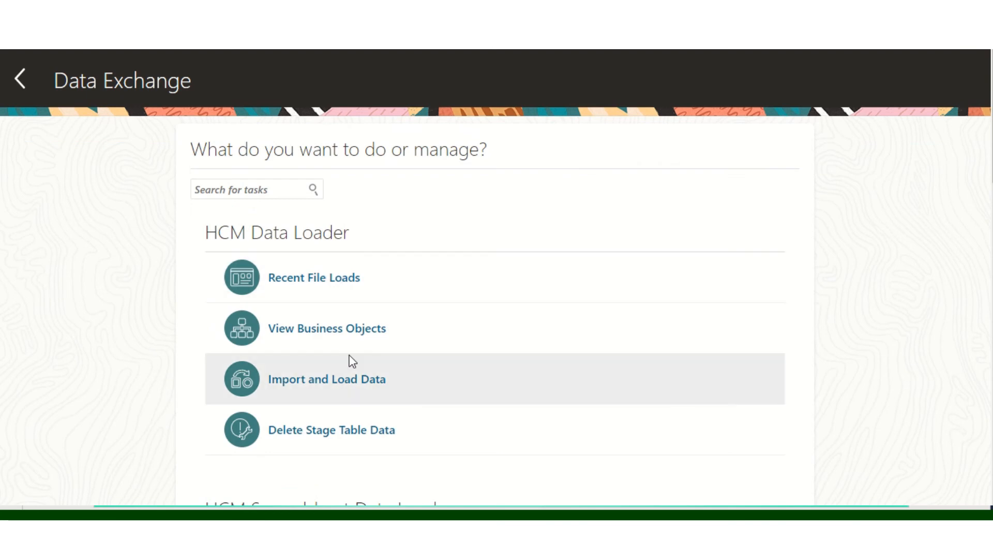
pyautogui.click(331, 379)
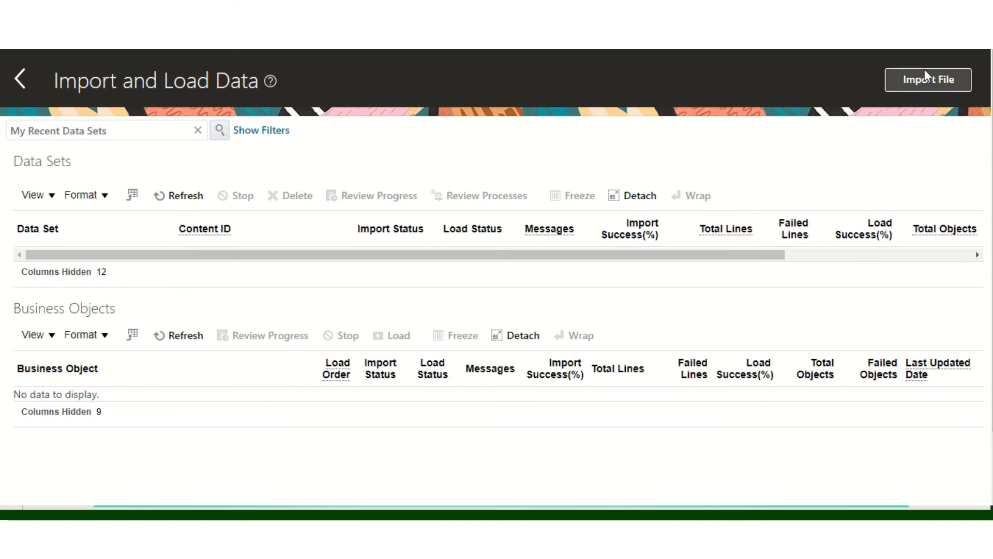
# - Import the local file XXLoadEFF.zip and submit the Import and Load HCM Data File process with its default parameters
pyautogui.click(924, 83)
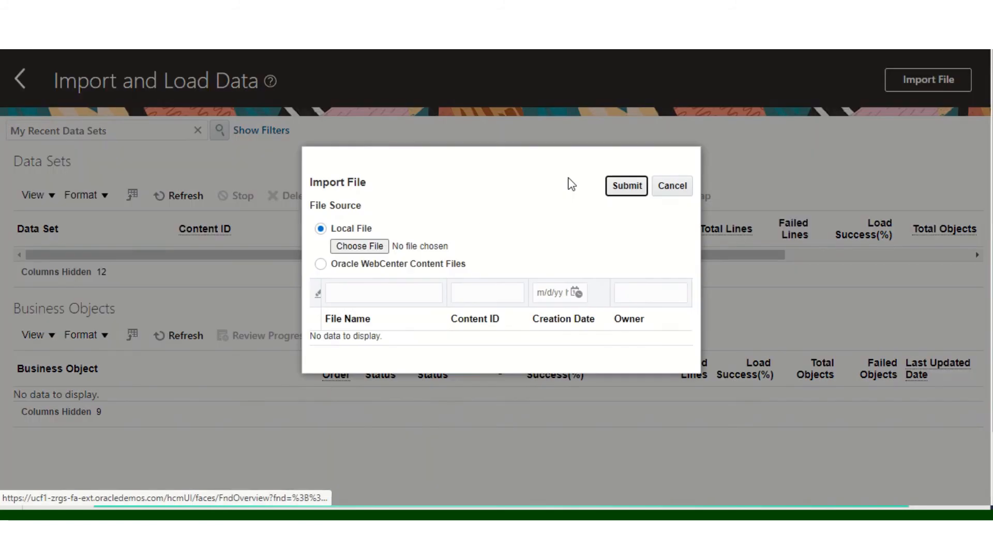
pyautogui.click(365, 247)
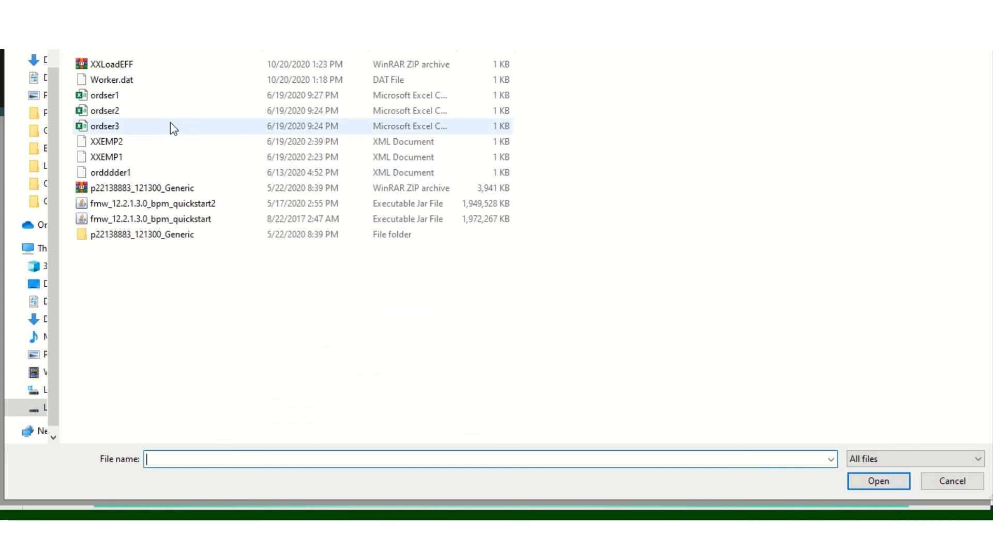
pyautogui.click(117, 65)
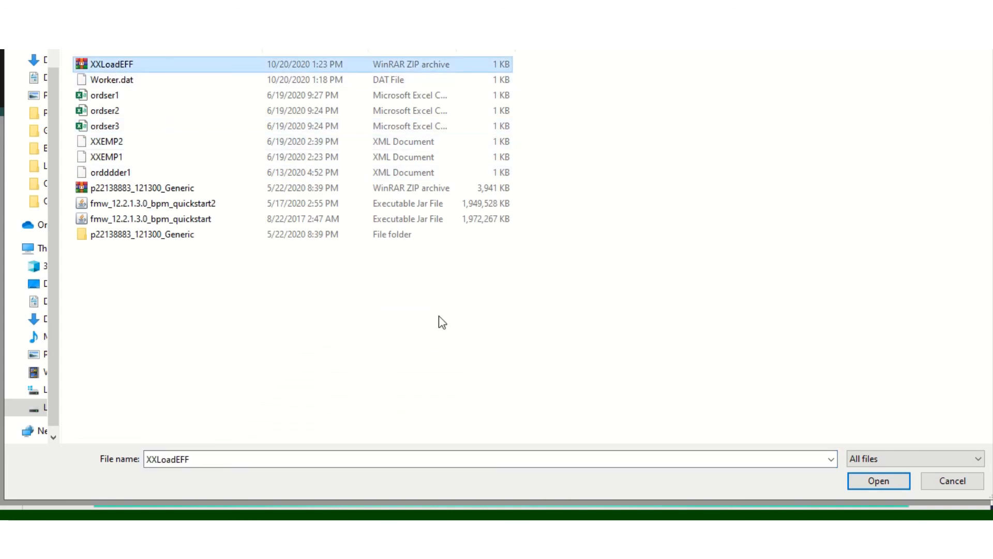
pyautogui.click(880, 481)
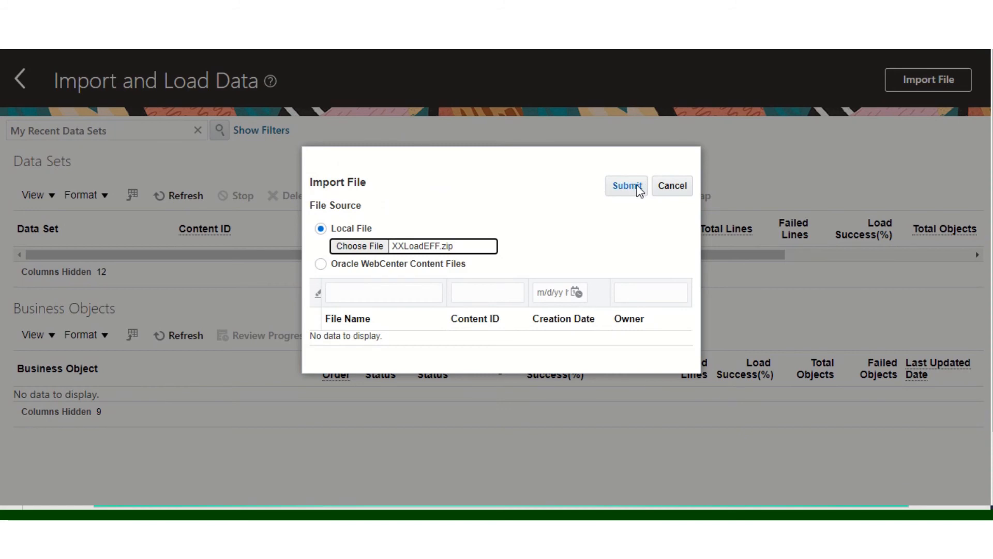
pyautogui.click(638, 189)
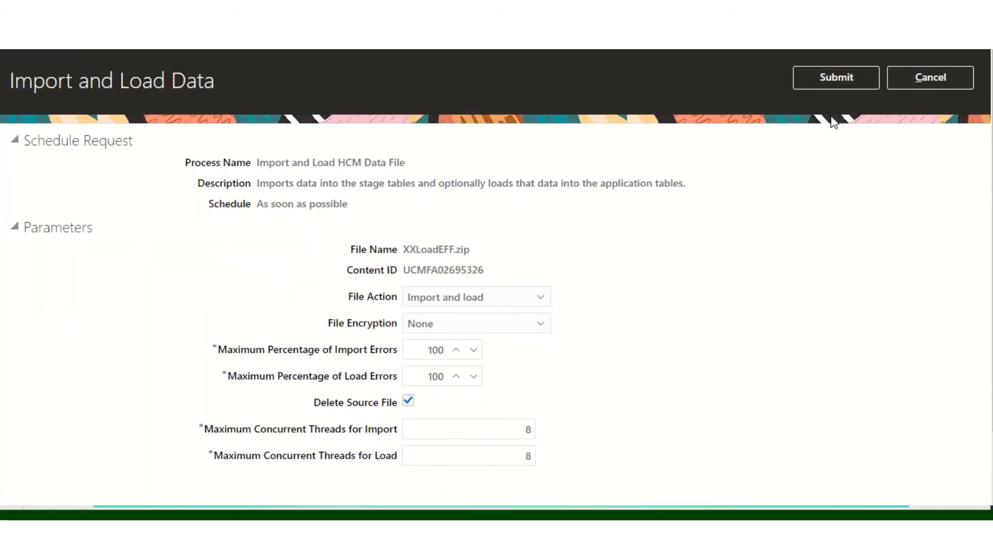
pyautogui.click(850, 77)
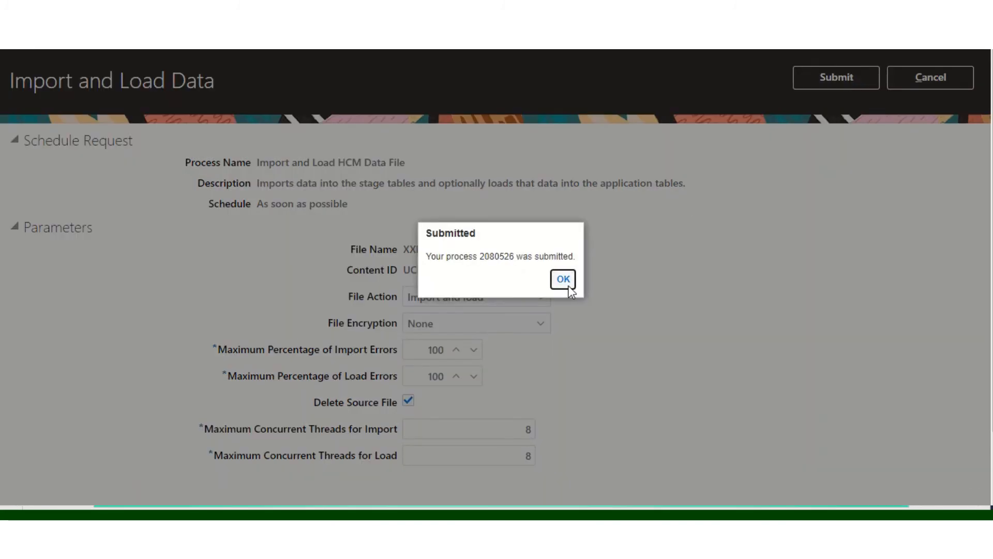
pyautogui.click(568, 286)
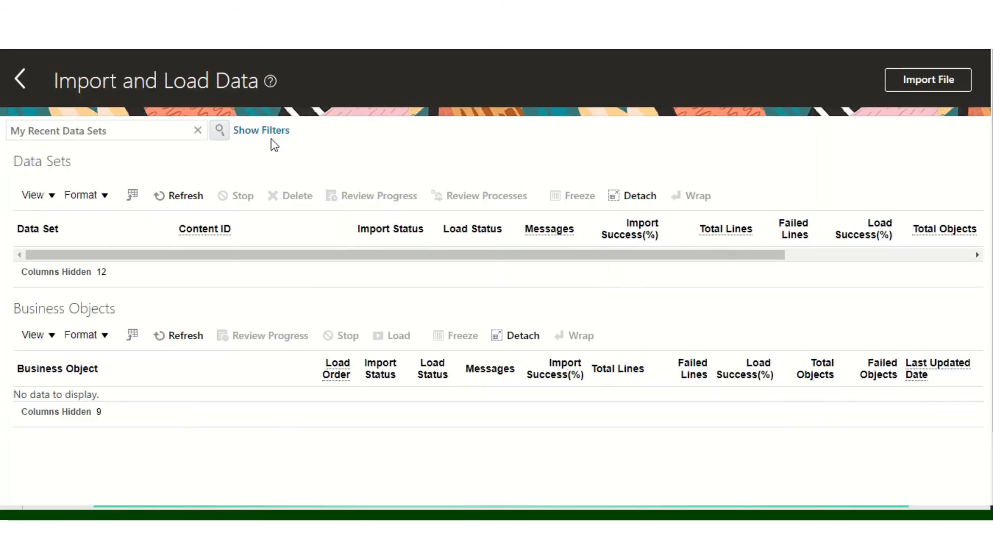
# - Refresh the data sets list to check the import and load status of XXLoadEFF.zip
pyautogui.click(170, 200)
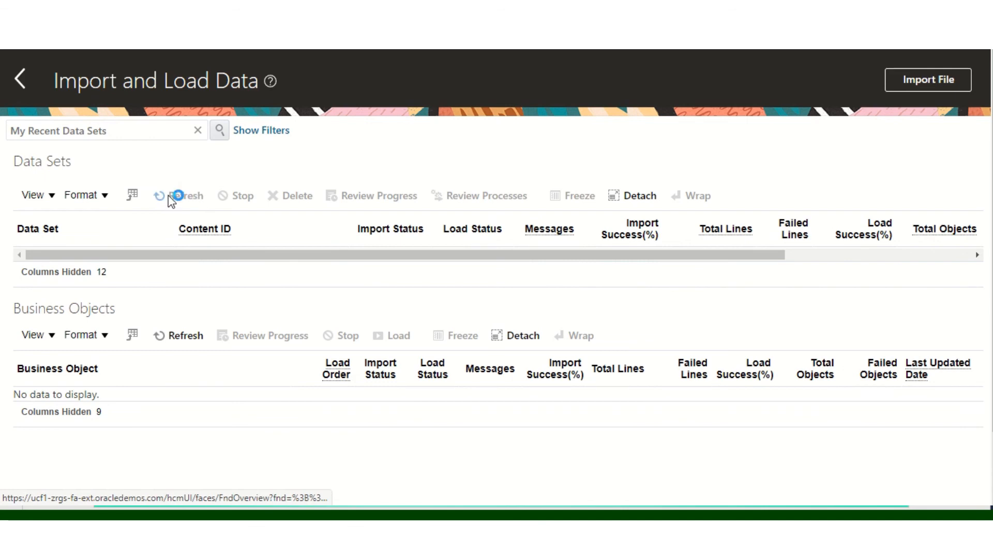
pyautogui.click(171, 200)
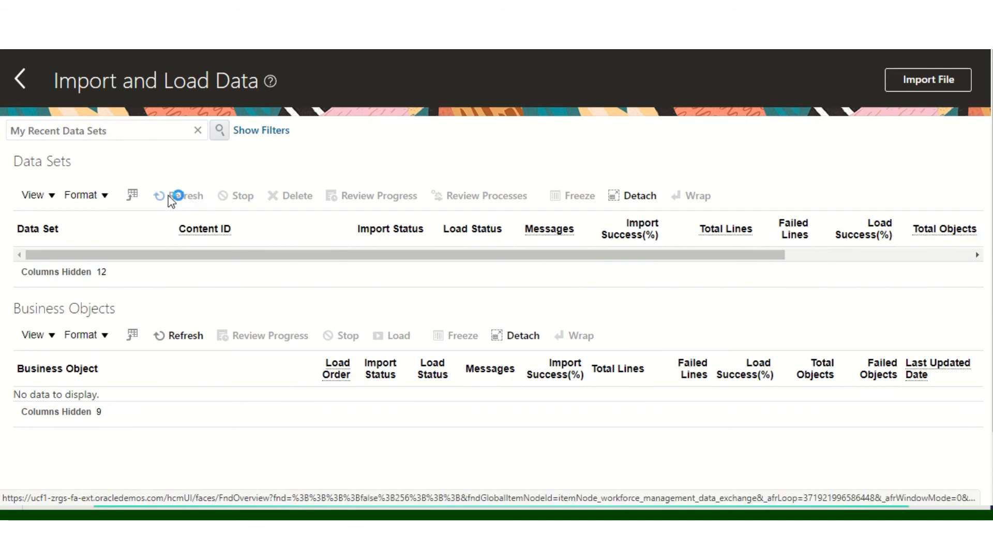
pyautogui.click(170, 198)
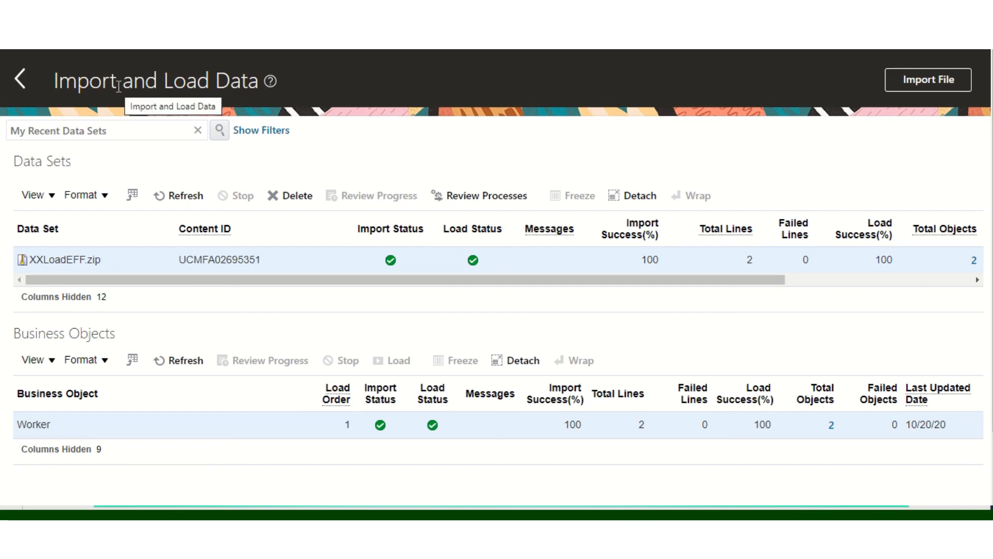
# - Search Person Management for the worker by first name and open the Malaysia employee's record
pyautogui.click(28, 50)
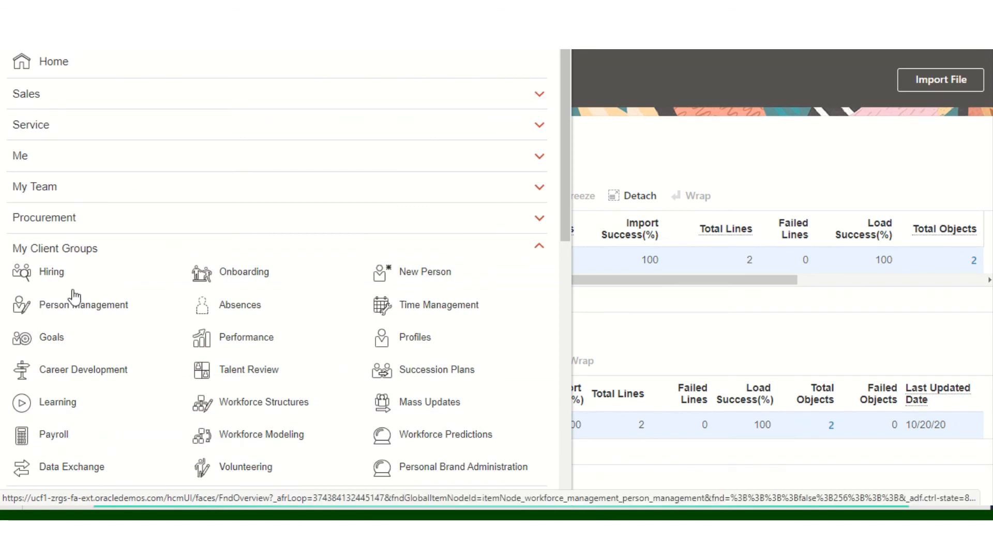
pyautogui.click(78, 309)
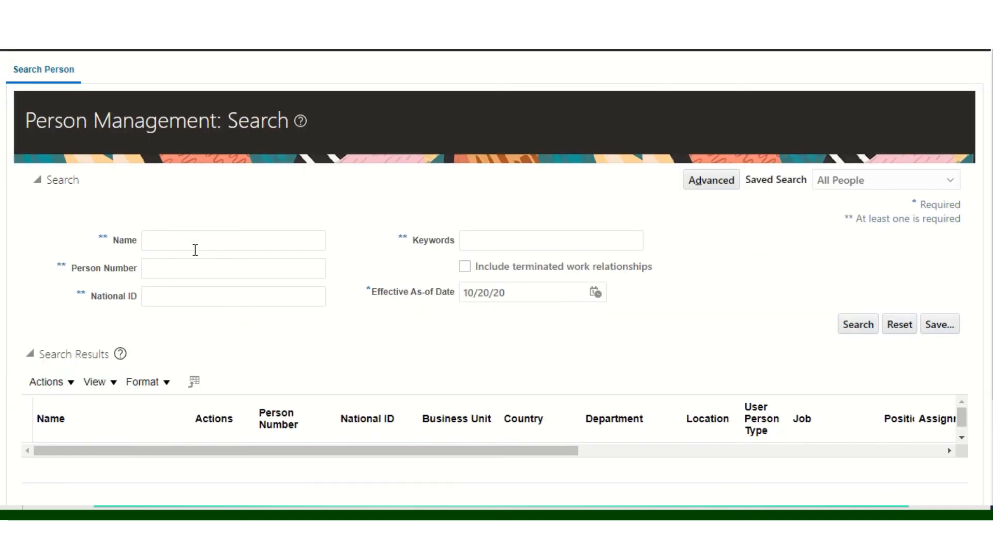
pyautogui.click(193, 243)
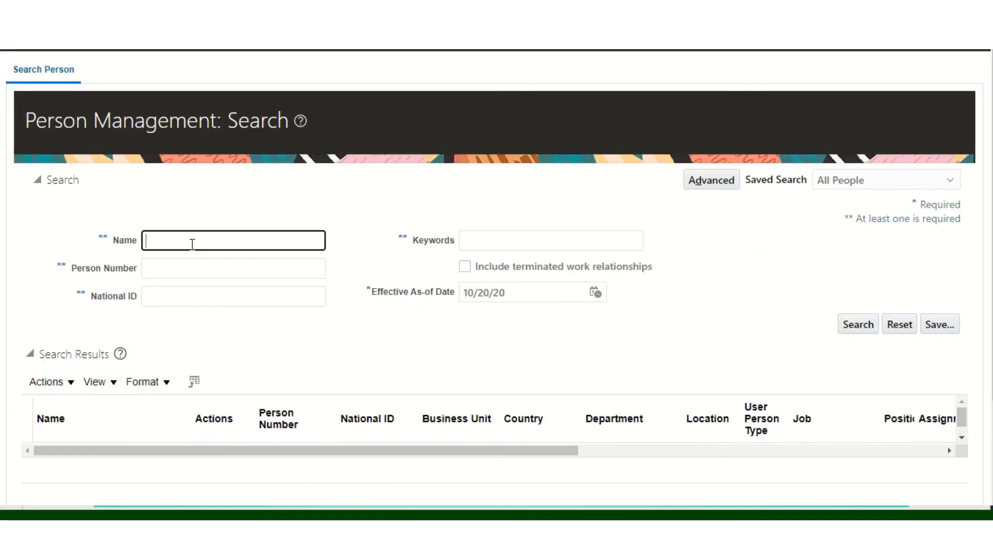
pyautogui.write('Mandy')
pyautogui.click(849, 322)
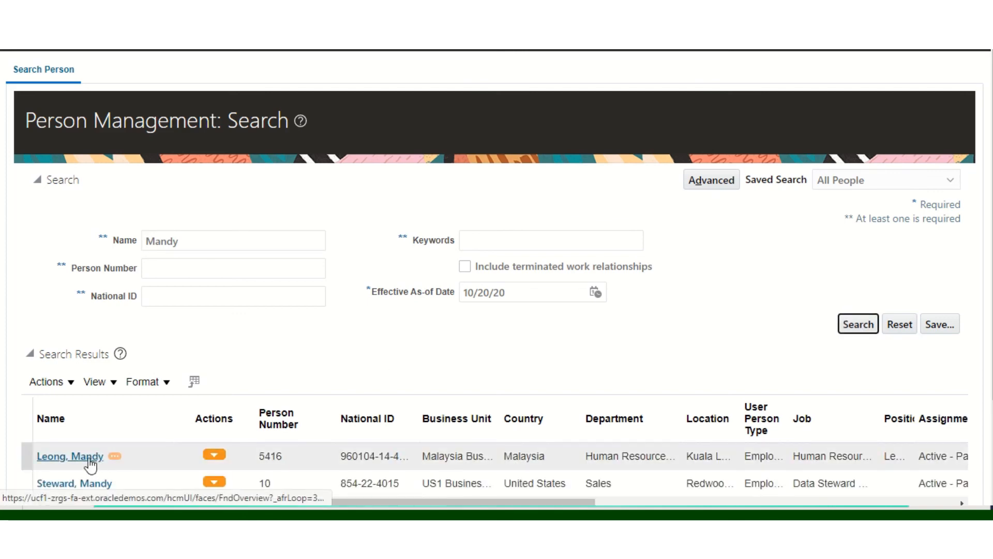
pyautogui.click(88, 456)
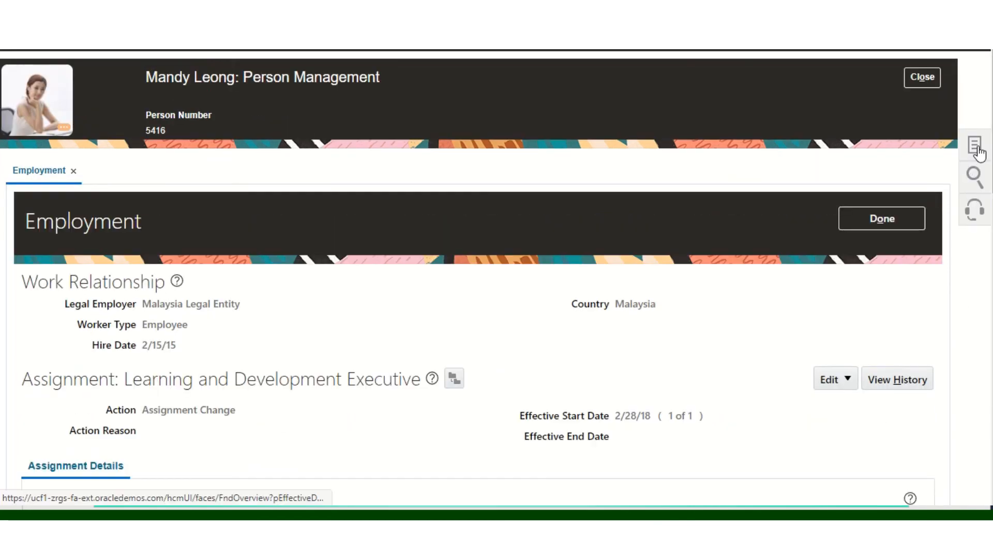
# - Open the employee's YourownPage extra information and examine the Name1 and Name2 rows under MyOwnPage
pyautogui.click(976, 148)
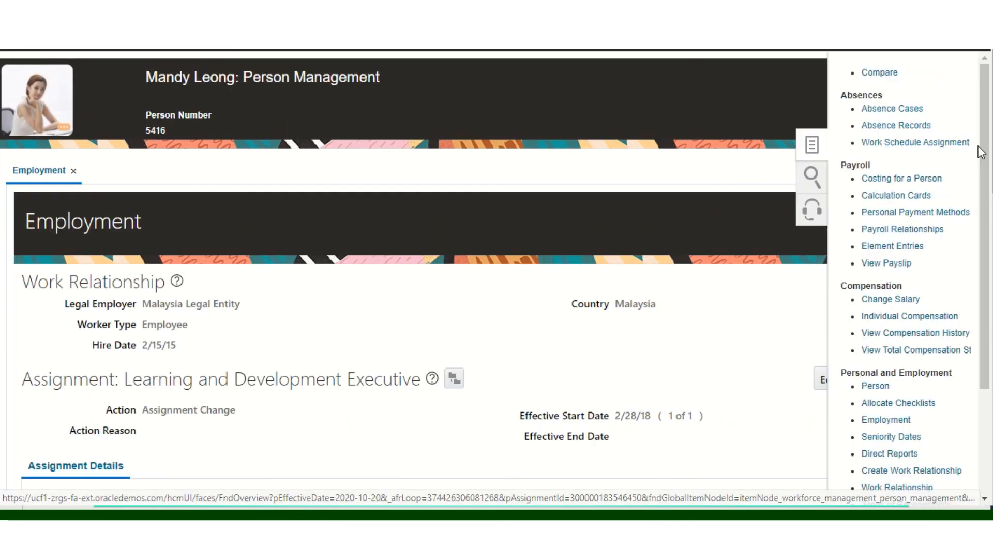
pyautogui.click(878, 386)
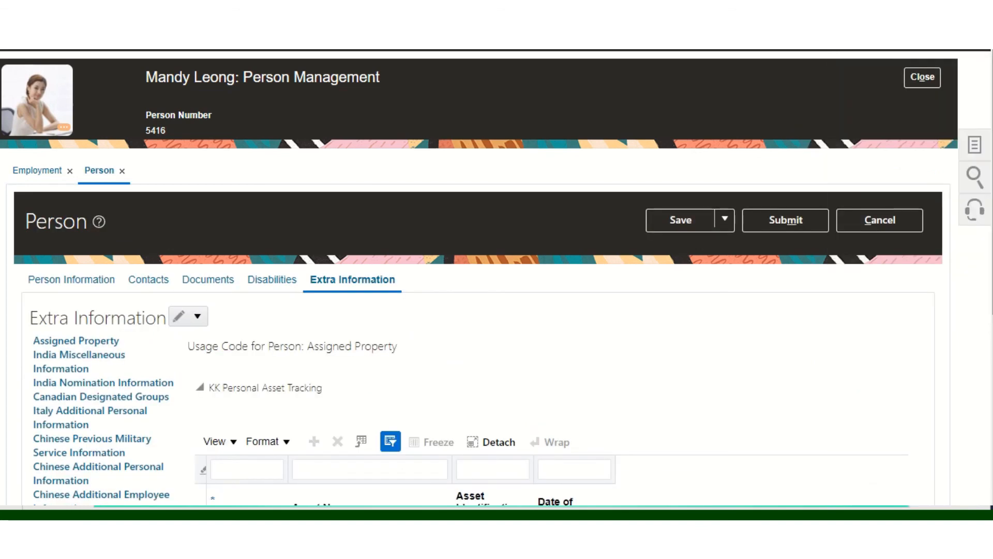
pyautogui.moveTo(991, 216); pyautogui.dragTo(992, 399)
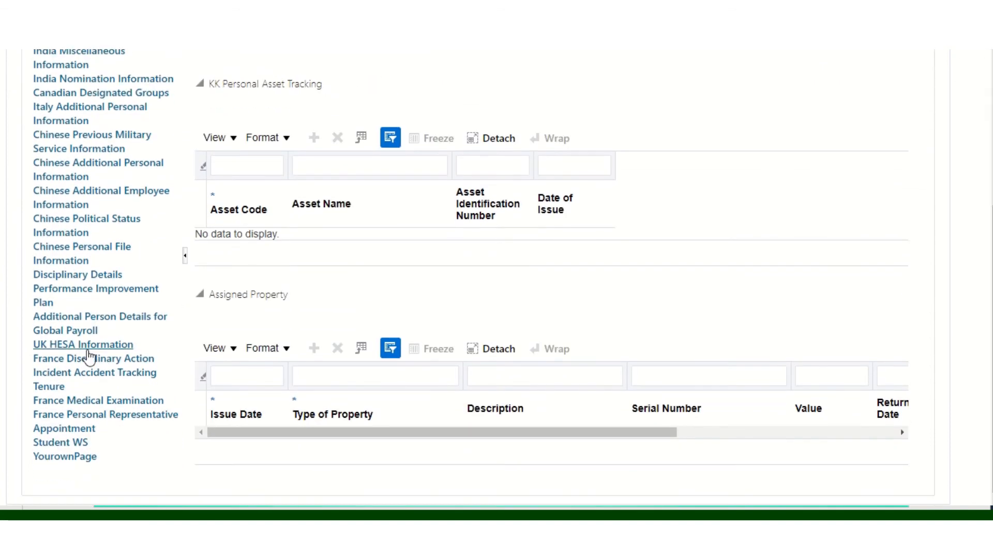
pyautogui.click(60, 456)
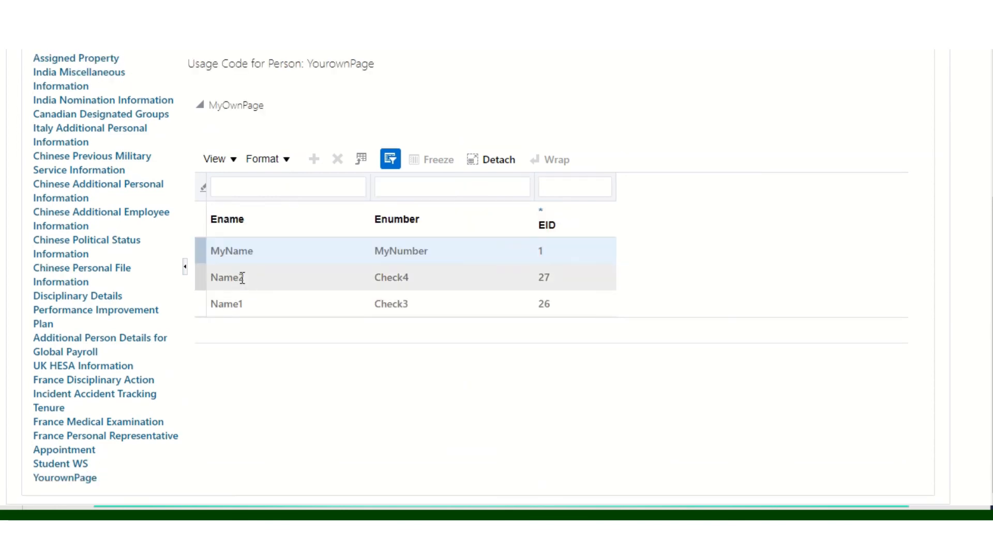
pyautogui.moveTo(216, 278); pyautogui.dragTo(543, 311)
pyautogui.click(479, 283)
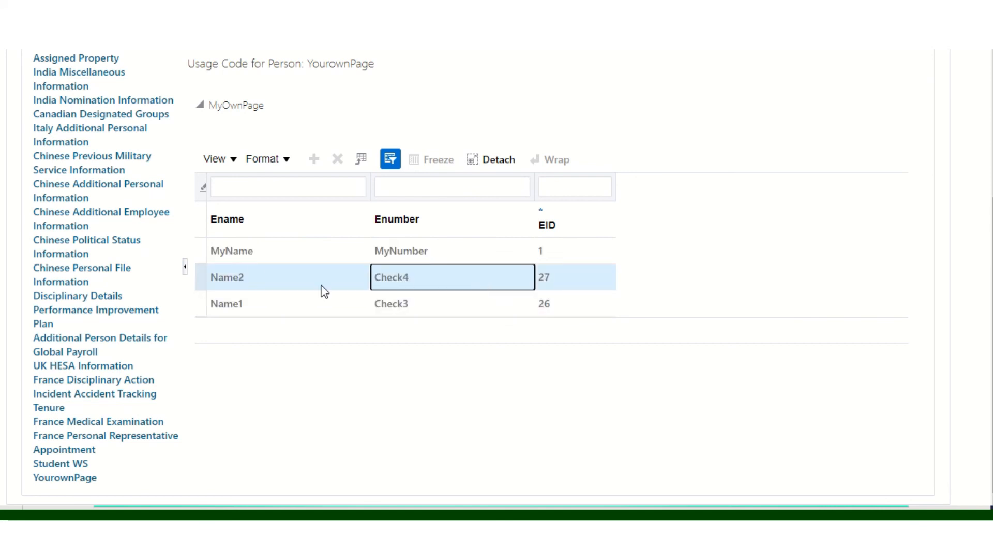